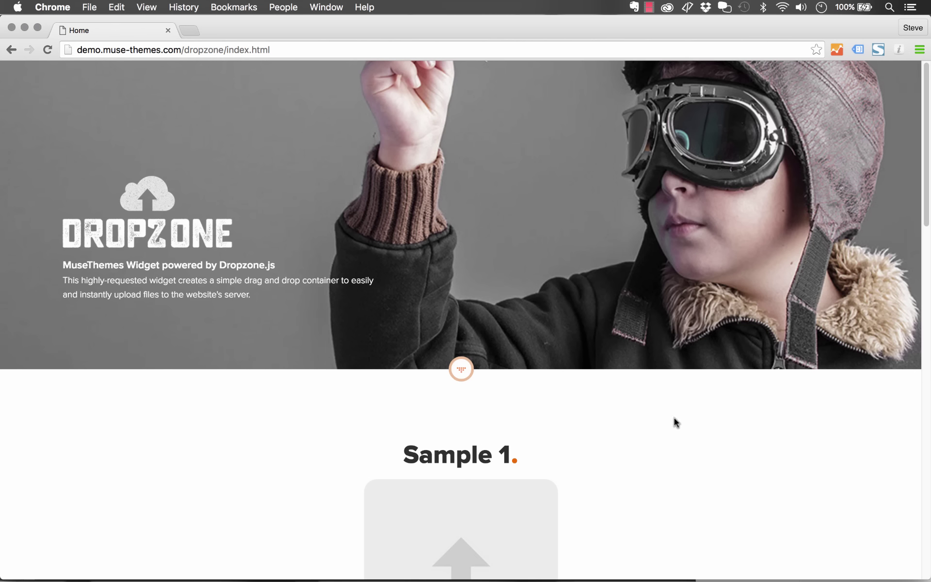
scroll(675, 422, down, 5)
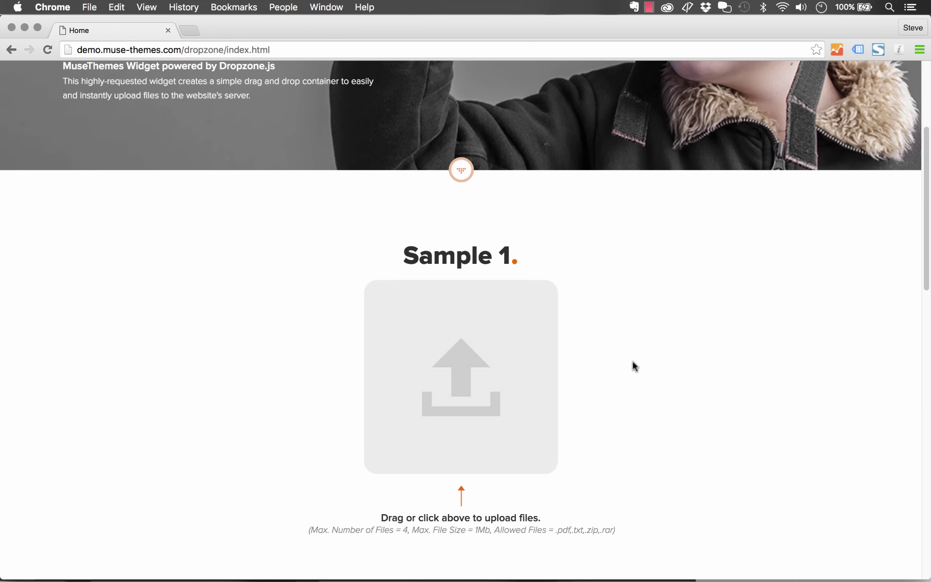
scroll(616, 333, down, 1)
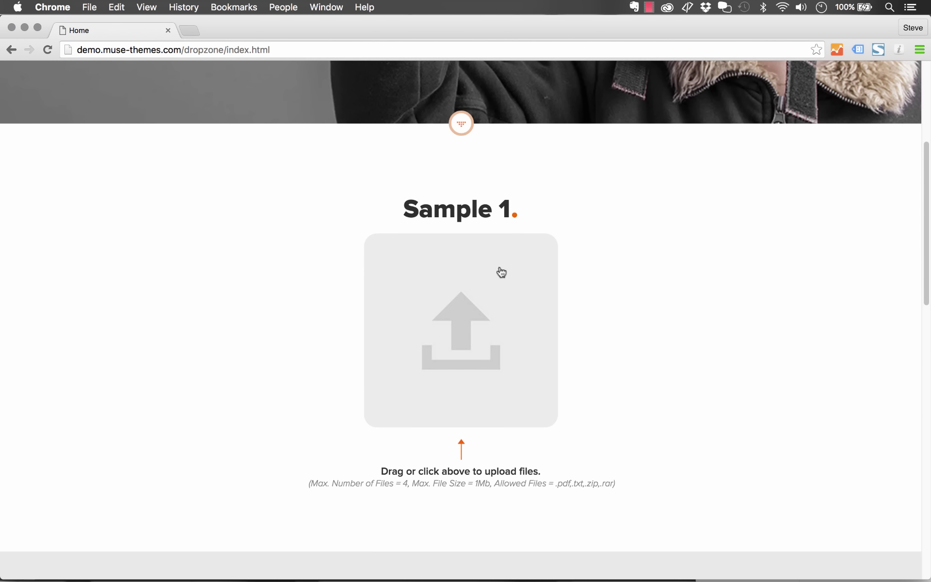
- Upload tools.jpg to the Sample 1 box, then remove it again
click(502, 272)
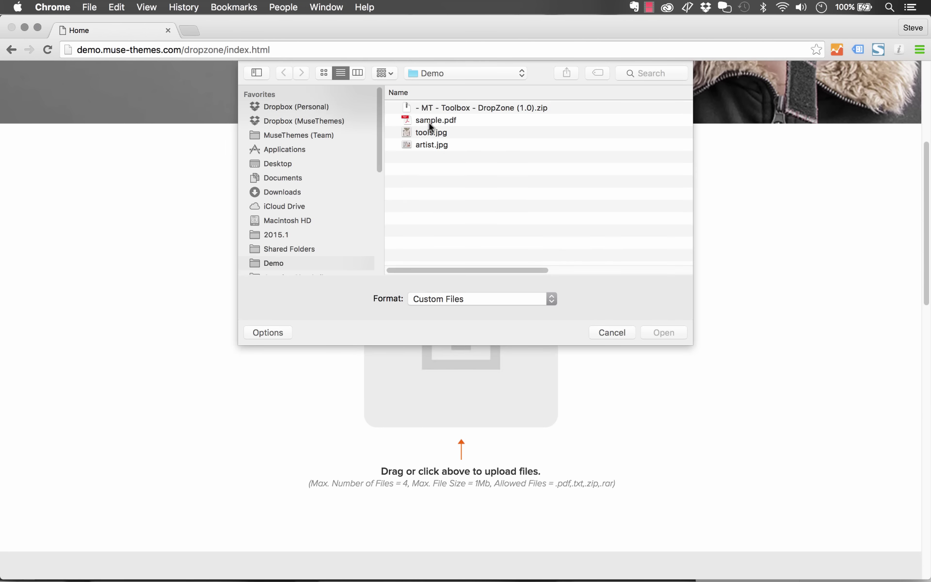
click(429, 134)
click(668, 332)
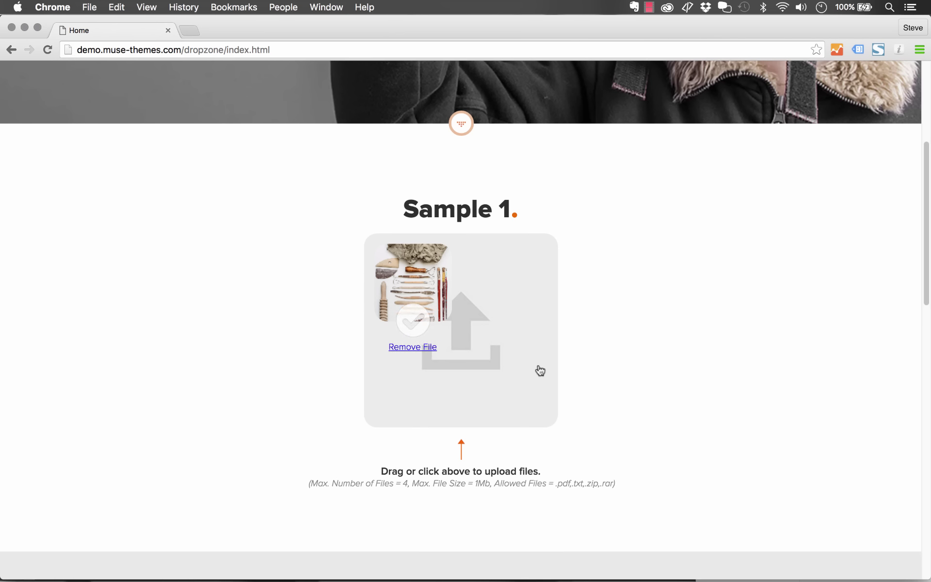
click(412, 347)
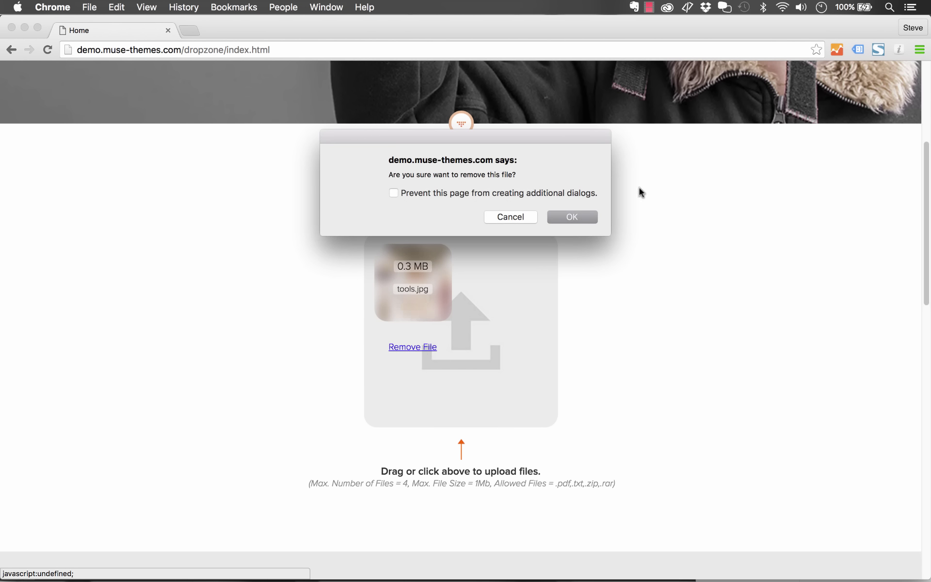
click(576, 216)
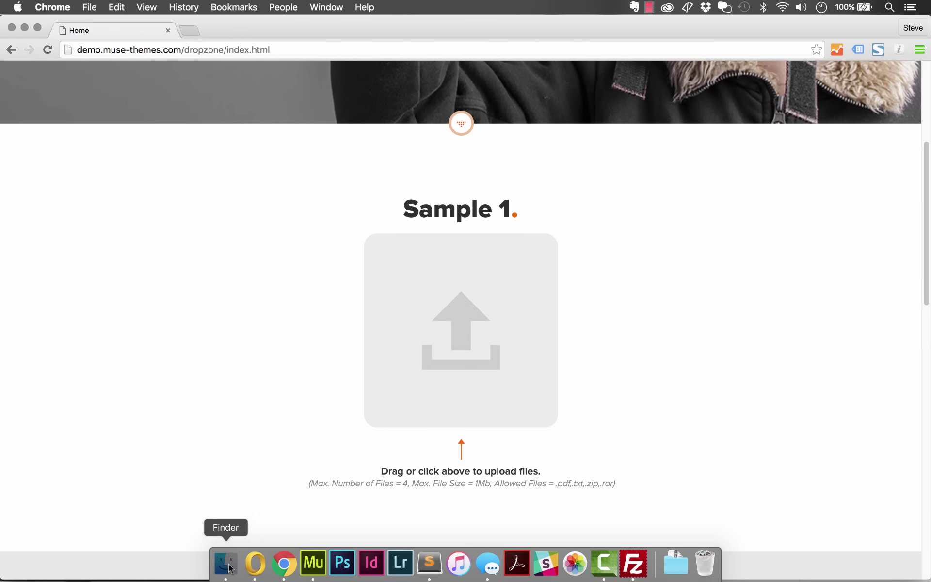
- Drag artist.jpg from Finder onto Sample 1, then remove it so the box is empty
click(224, 561)
drag(845, 162, 466, 287)
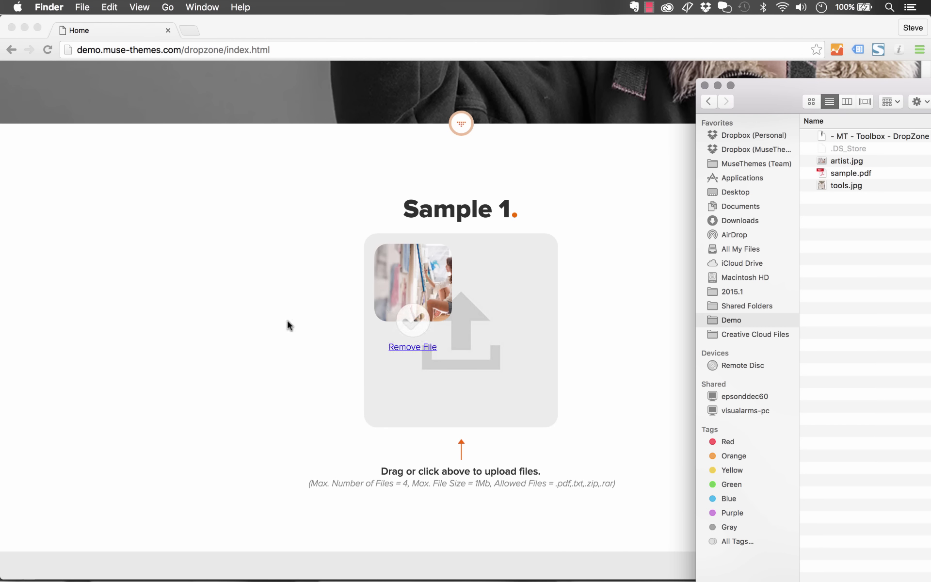
click(412, 349)
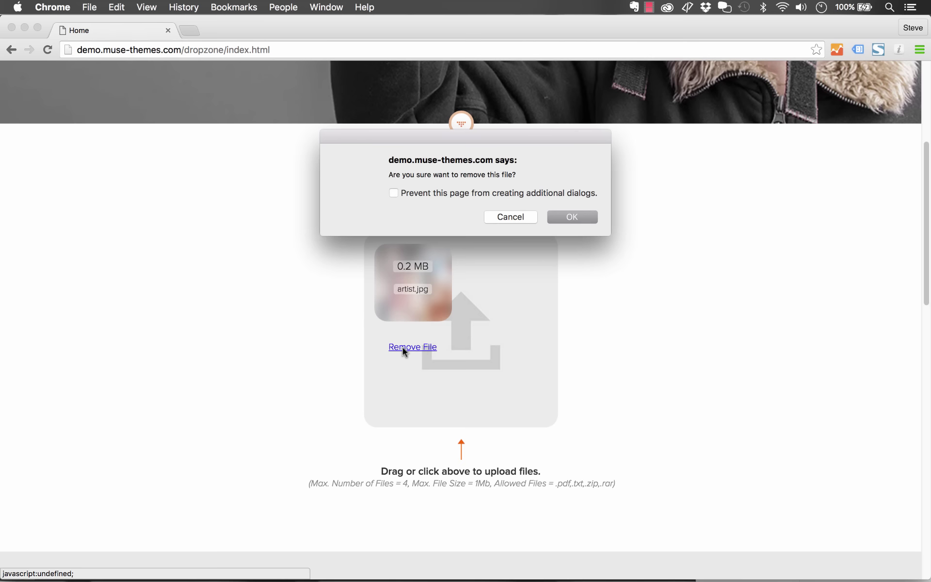
click(572, 217)
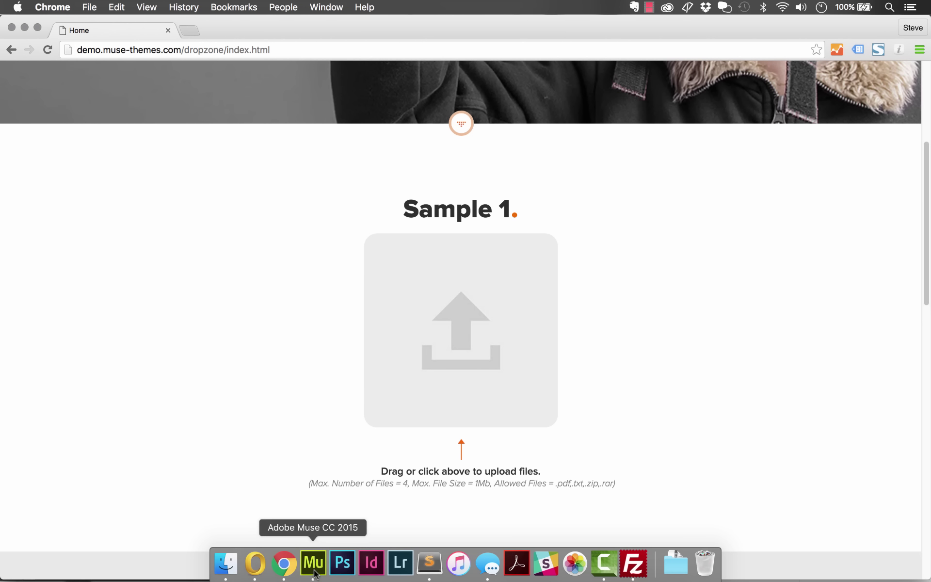
- Bring the Demo folder into view and extract the DropZone toolbox zip archive
click(314, 571)
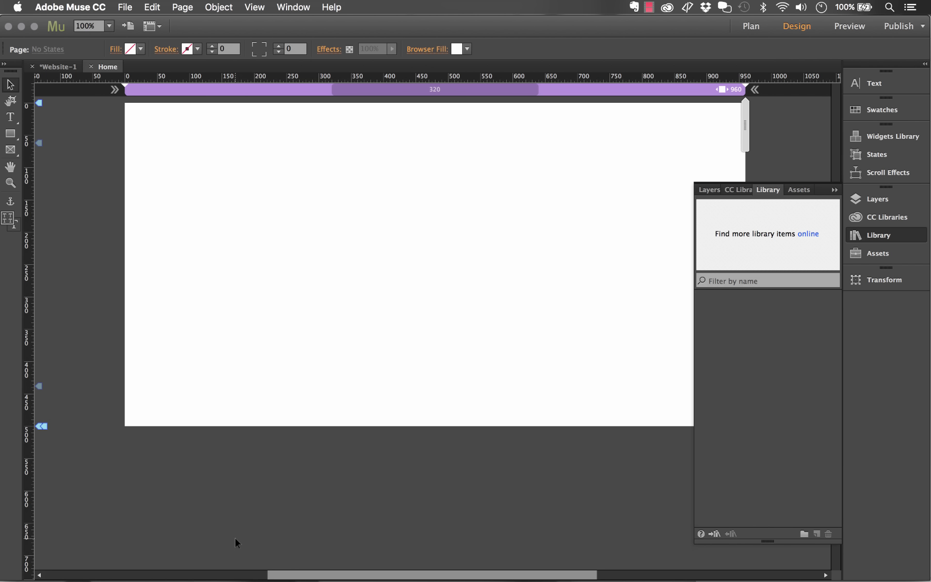
click(226, 572)
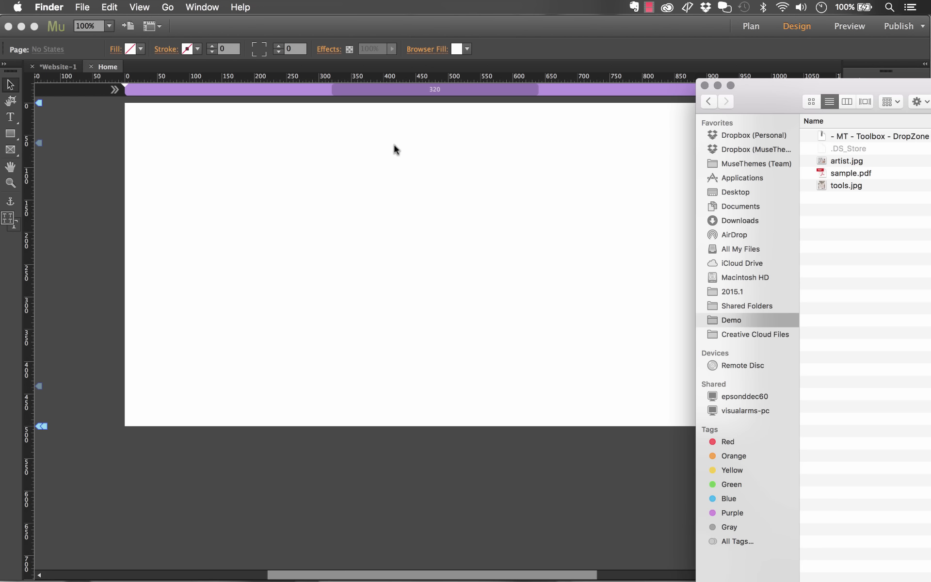
mouse_move(781, 87)
mouse_down()
mouse_move(363, 67)
mouse_move(182, 33)
mouse_up()
click(286, 84)
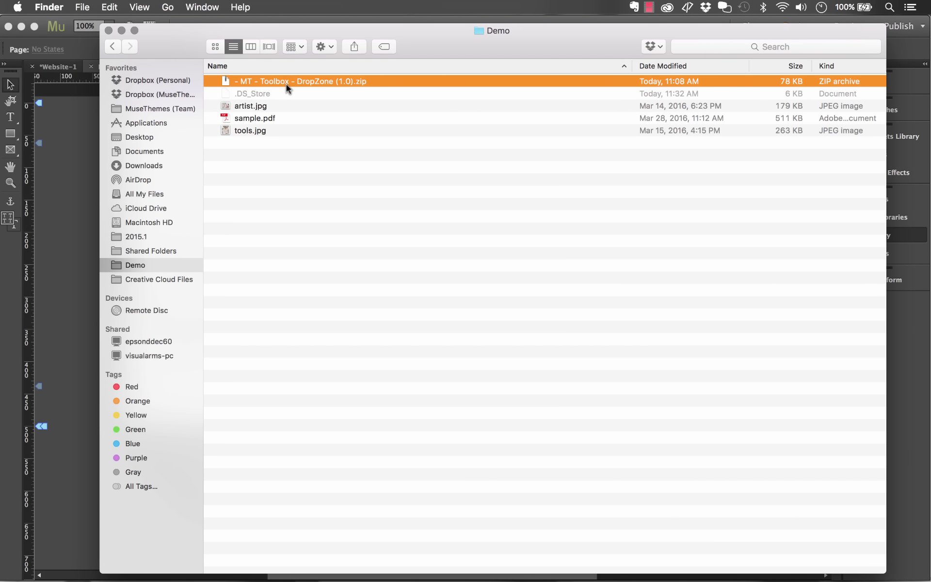
double_click(249, 81)
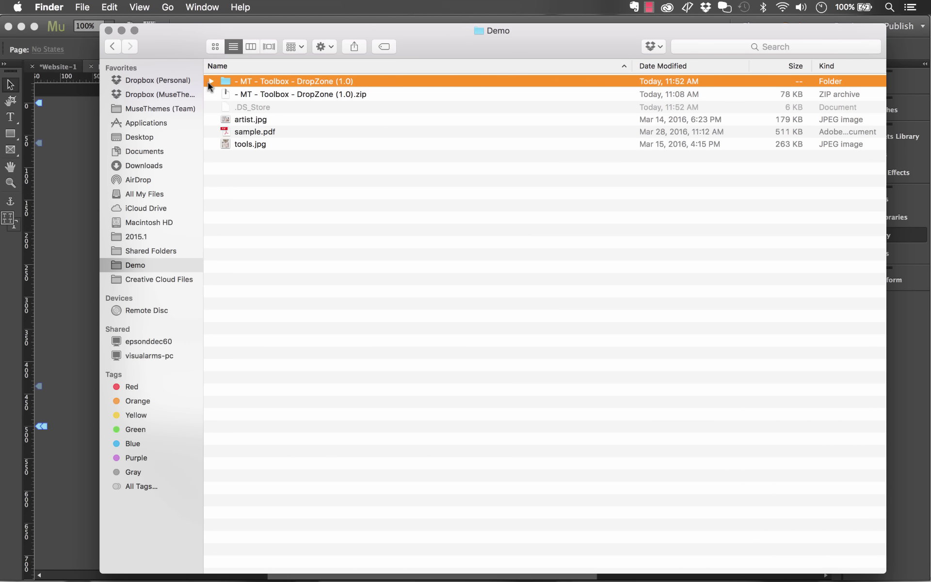
- Import the DropZone .mulib into Muse's Library and select mt-dropzone-email.php
click(210, 82)
click(275, 98)
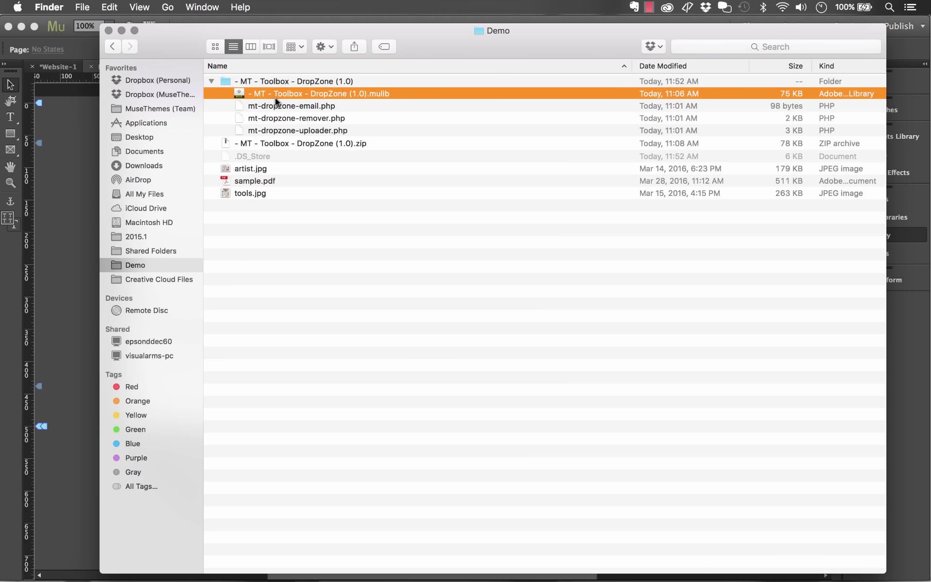
double_click(286, 97)
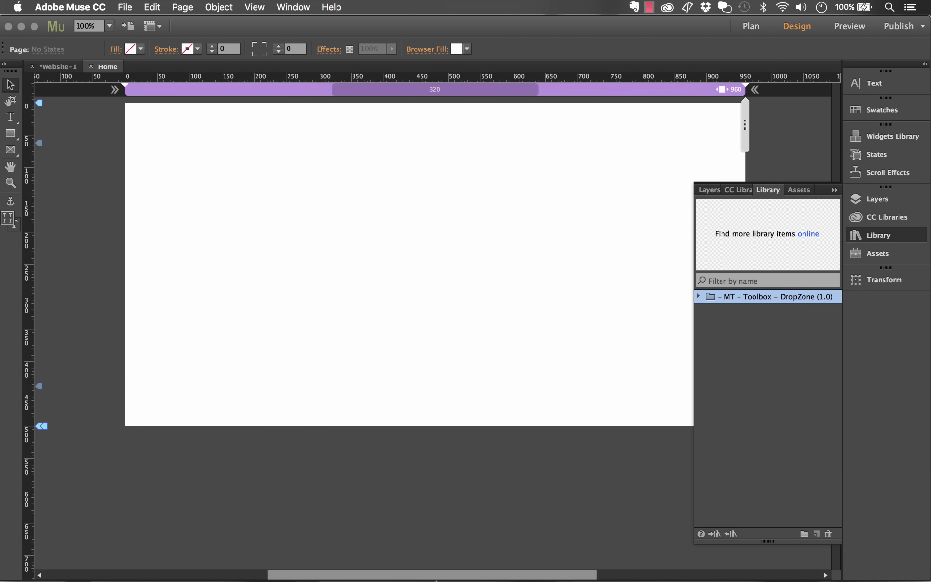
click(227, 564)
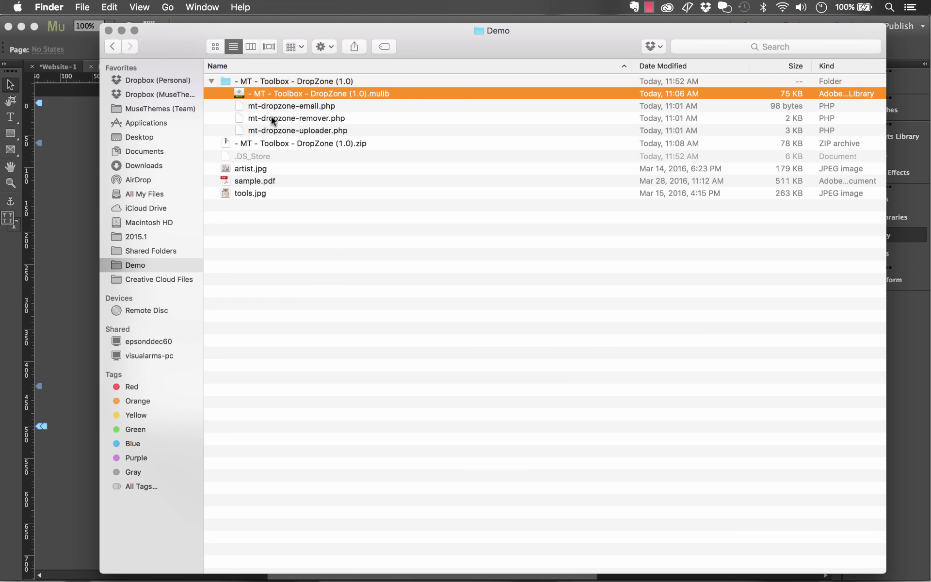
click(310, 107)
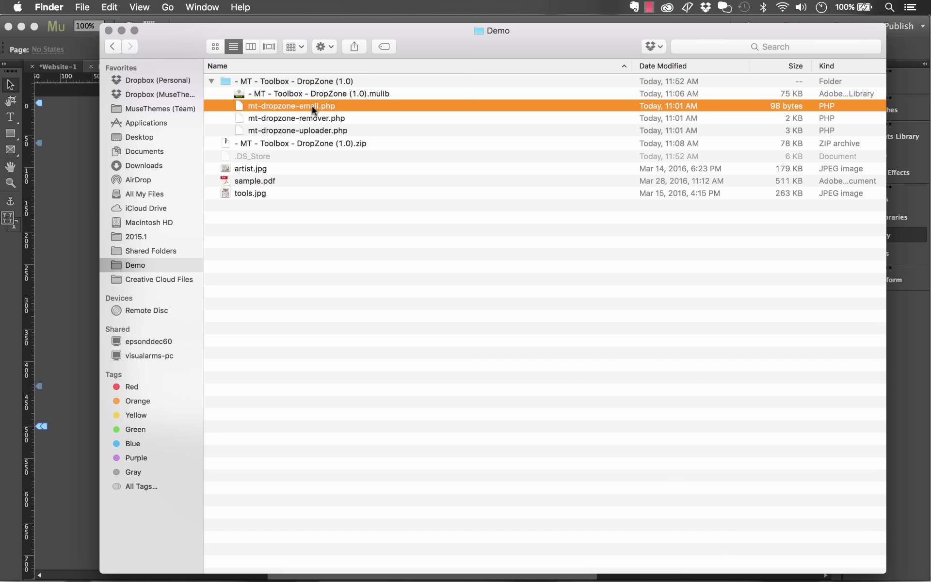
- Open mt-dropzone-email.php in TextEdit, lower the window, and enlarge the text
right_click(312, 106)
mouse_move(349, 125)
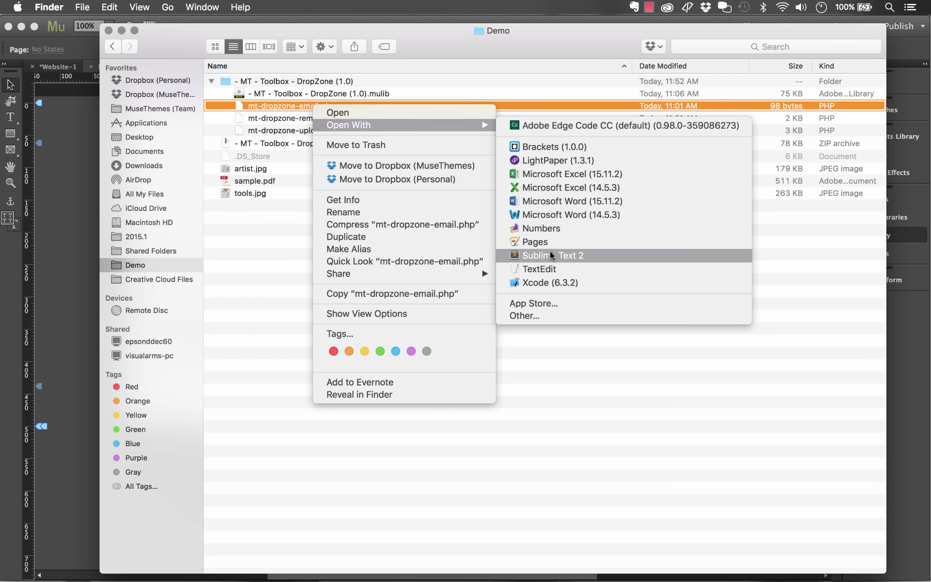
click(543, 270)
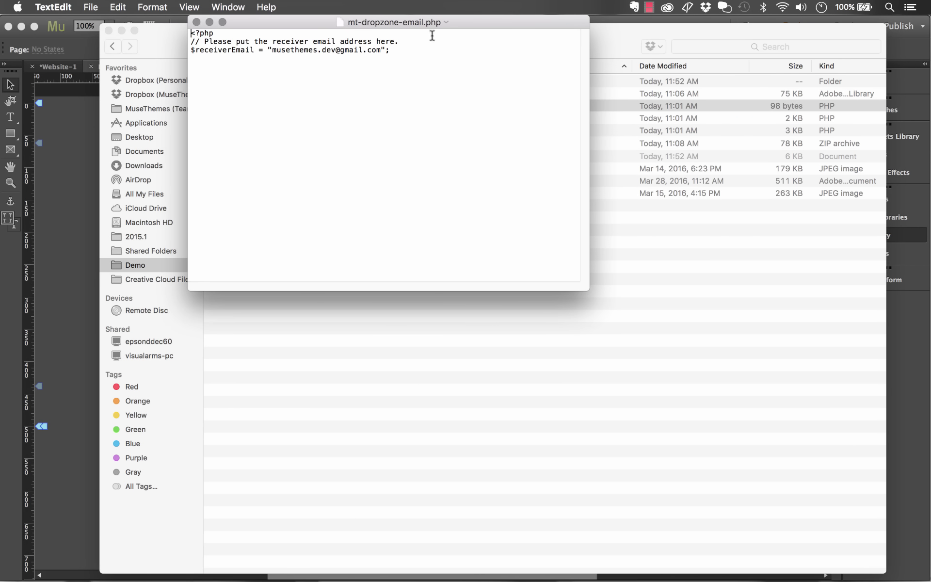
drag(422, 24, 433, 79)
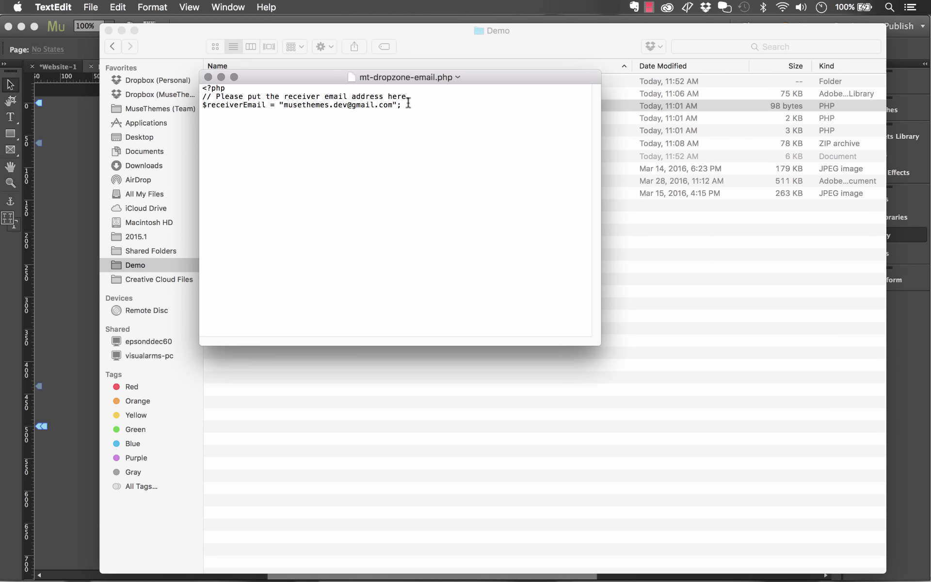
key(super+plus)
key(super+plus)
key(super+plus)
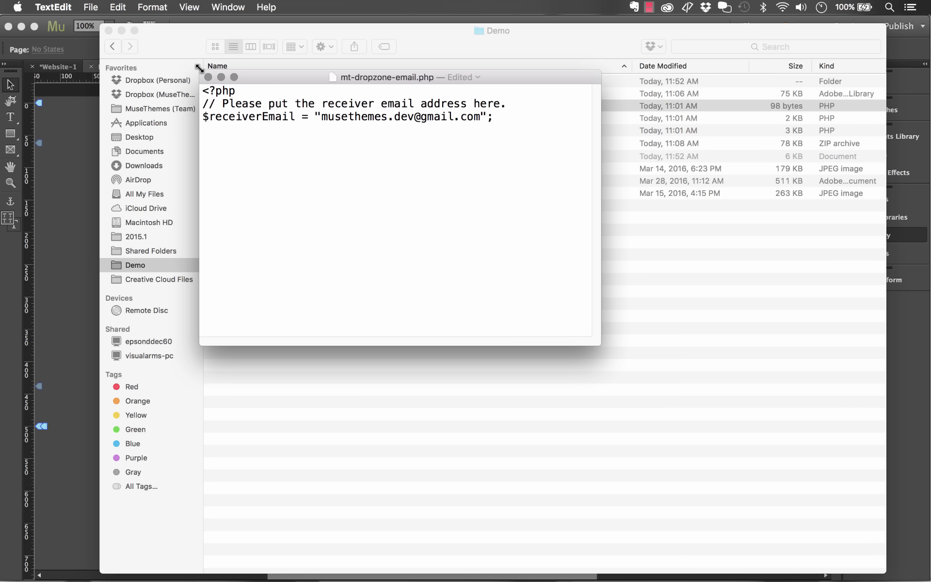
- Turn off Smart Quotes and select the receiver email address for replacement
click(121, 7)
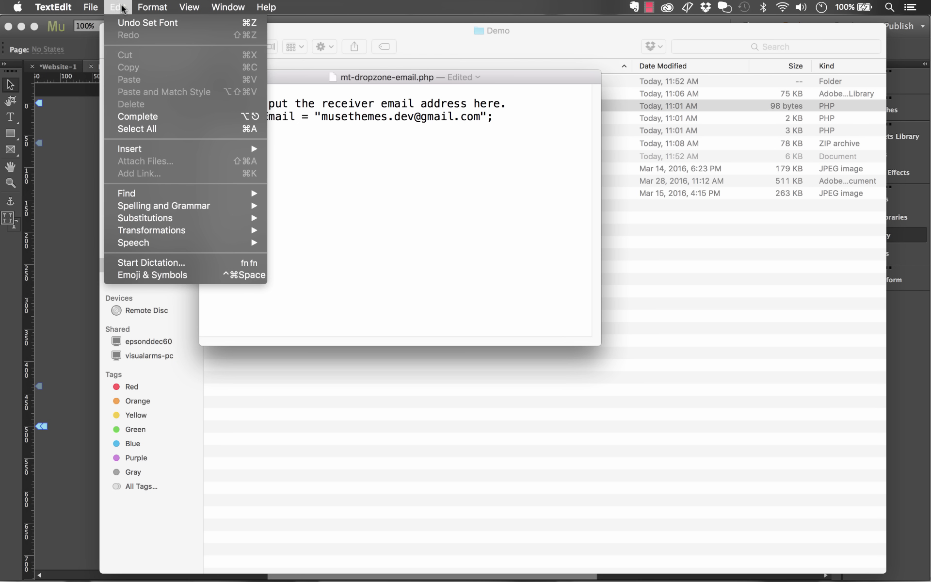
mouse_move(146, 218)
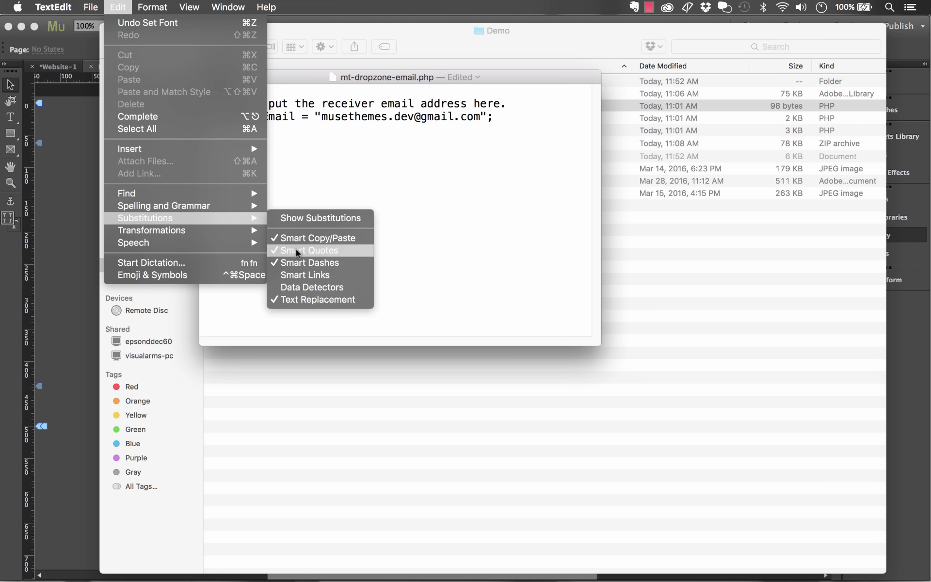
click(297, 252)
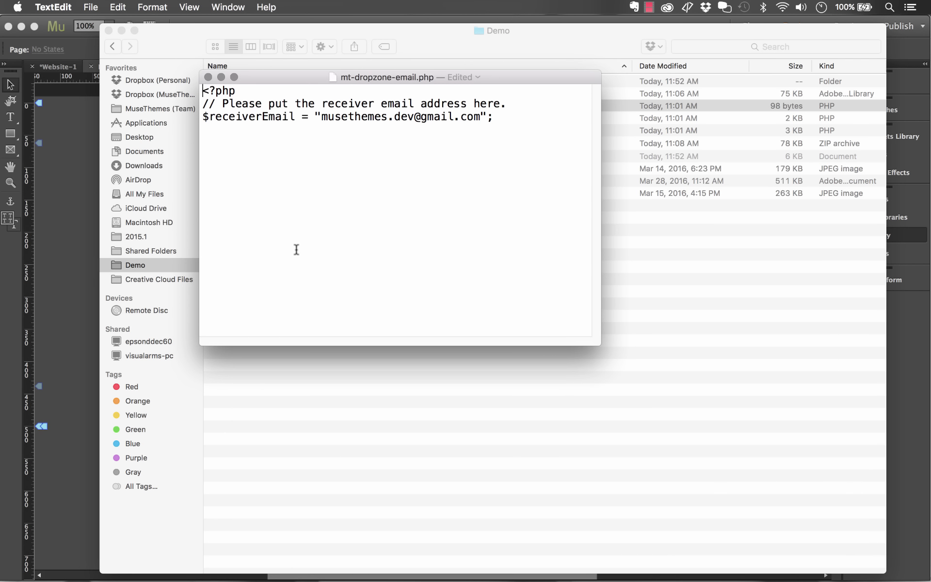
drag(322, 117, 481, 117)
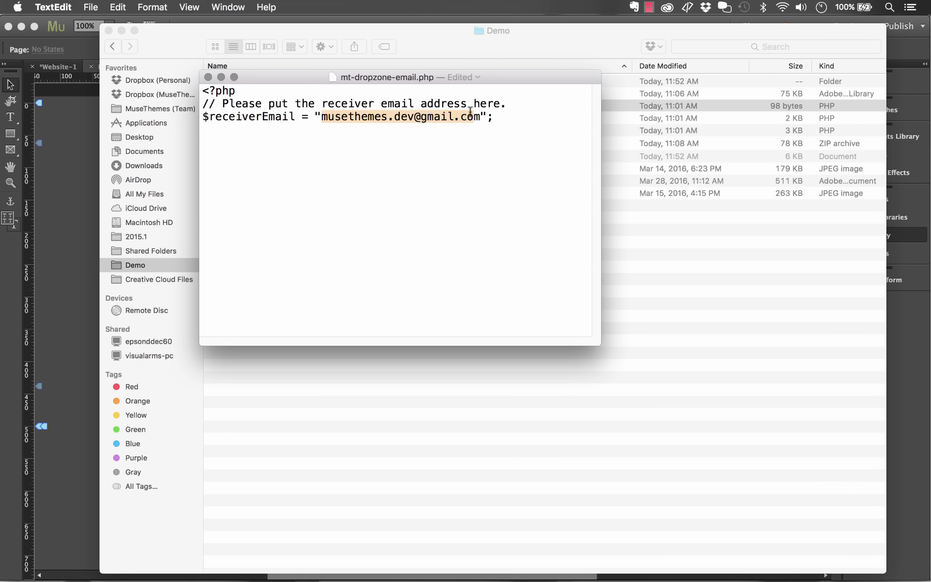
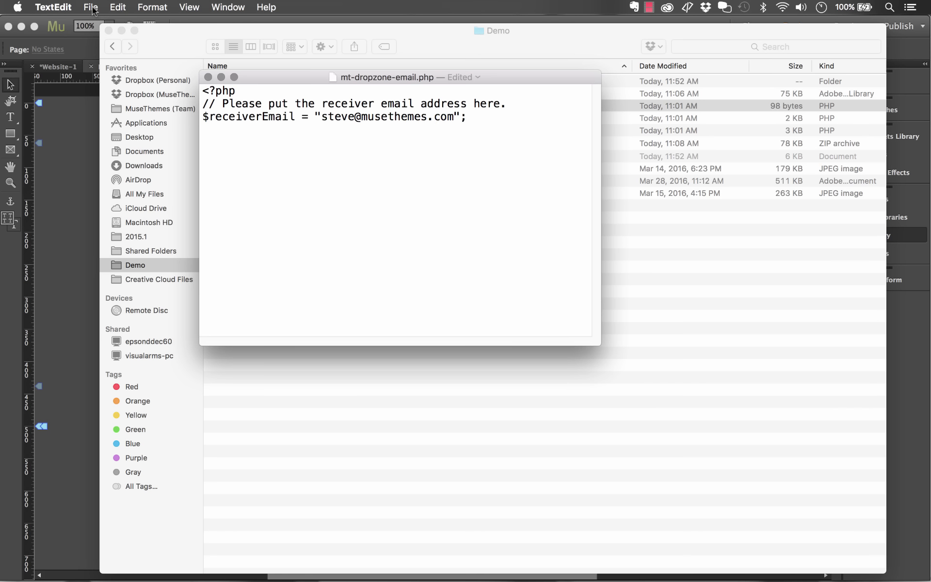
- Save the edited mt-dropzone-email.php and close the document
click(93, 8)
click(117, 80)
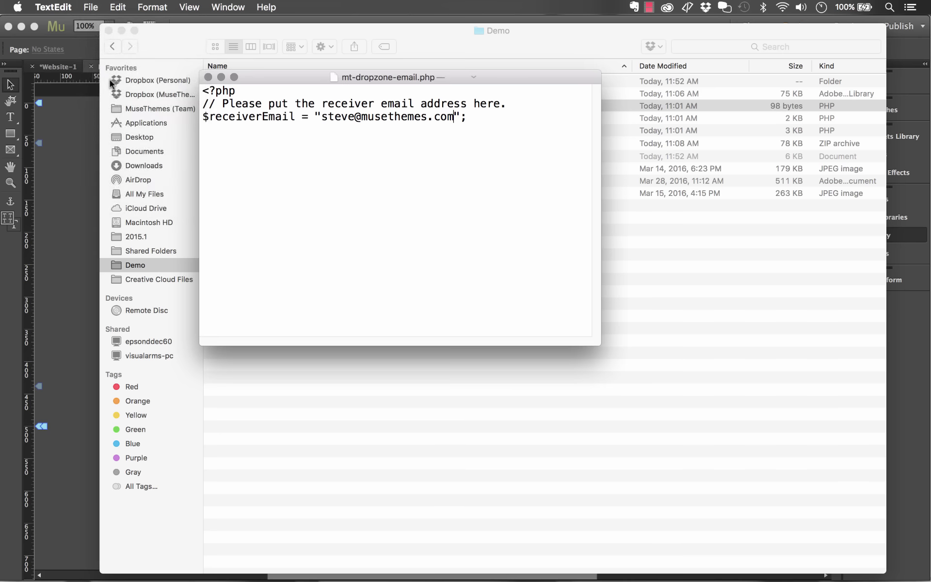
click(208, 77)
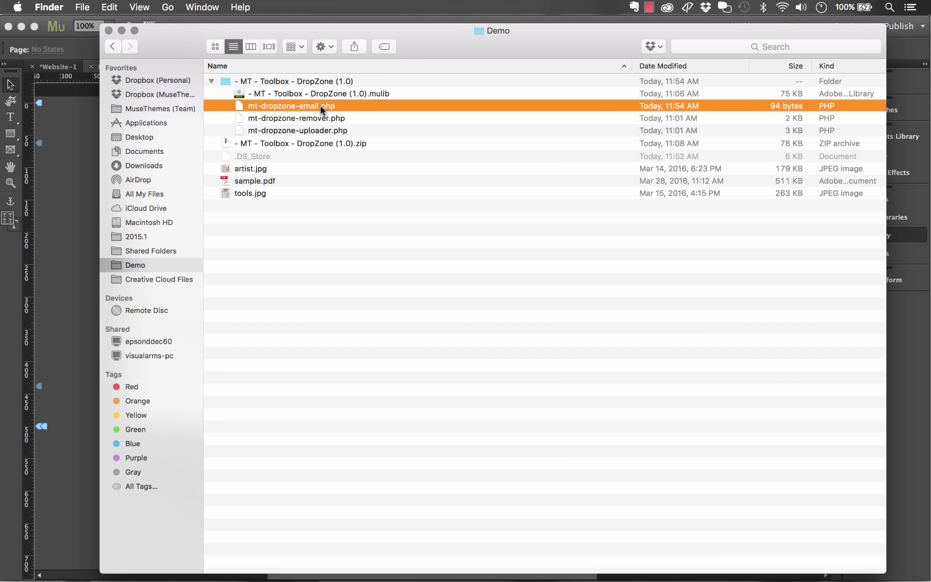
- Drag the DropZone library item onto the Home page, narrow it to about 600 px, and position it
click(75, 130)
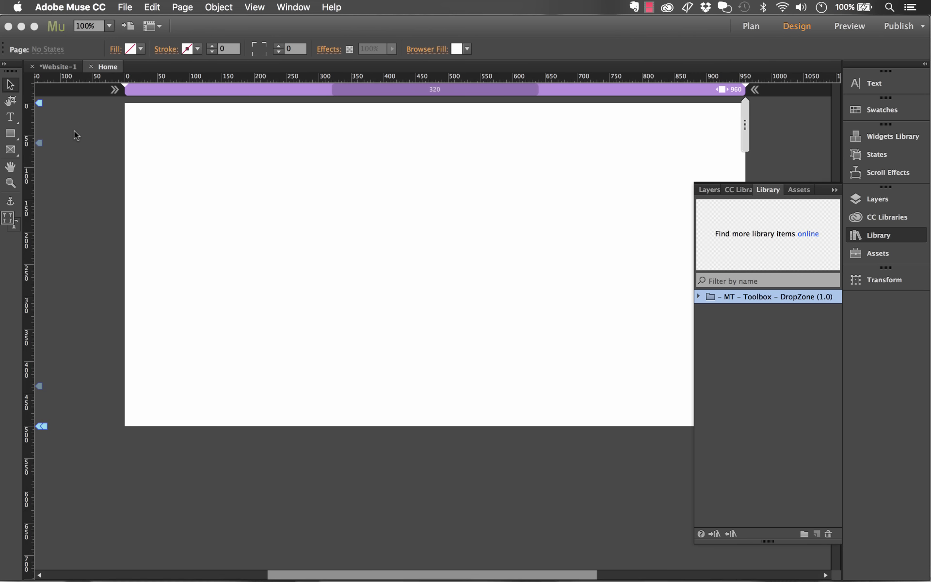
click(698, 296)
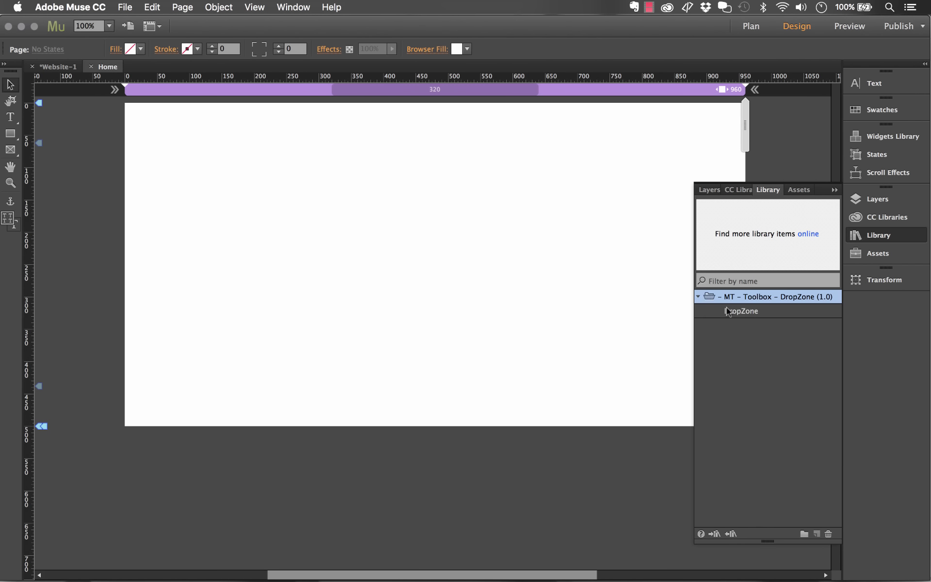
click(732, 312)
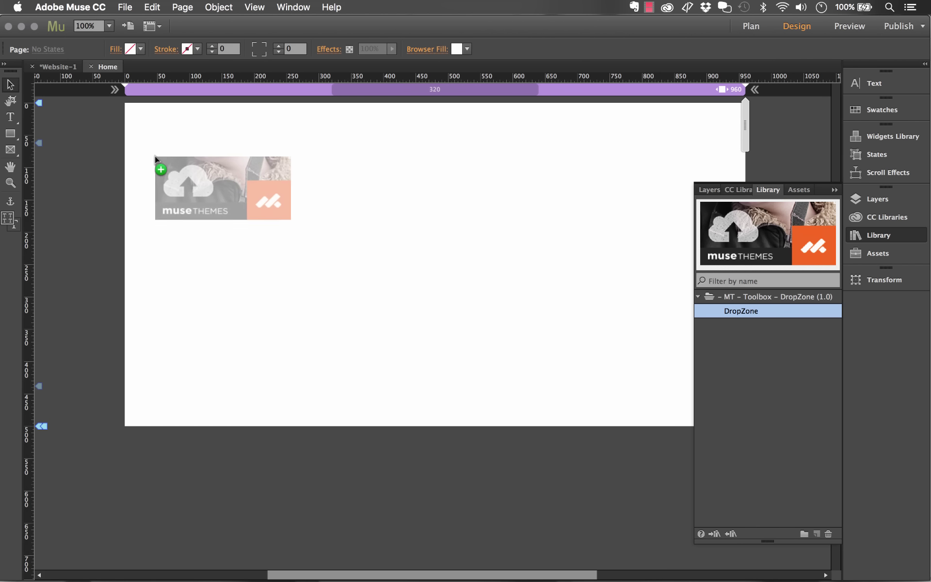
drag(751, 312, 155, 156)
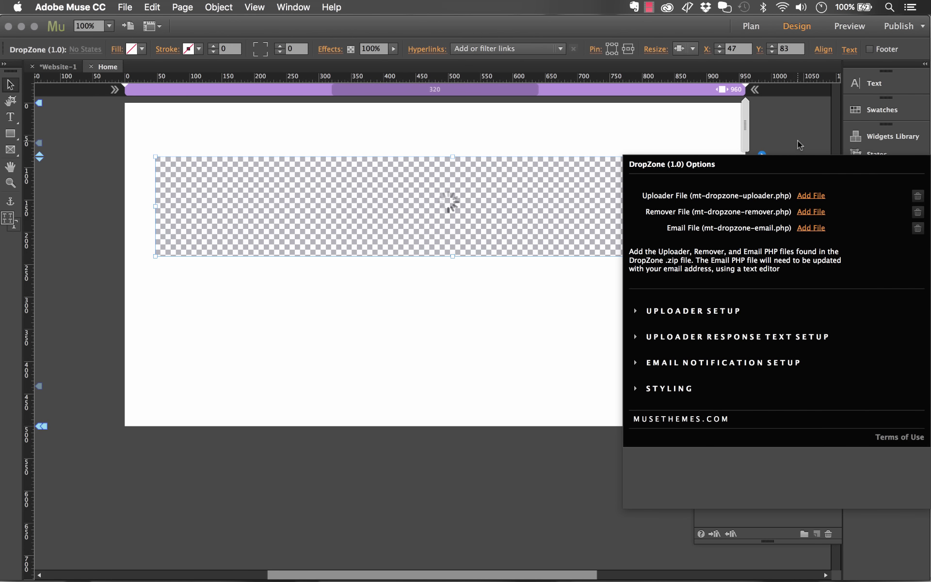
click(623, 214)
drag(623, 214, 627, 246)
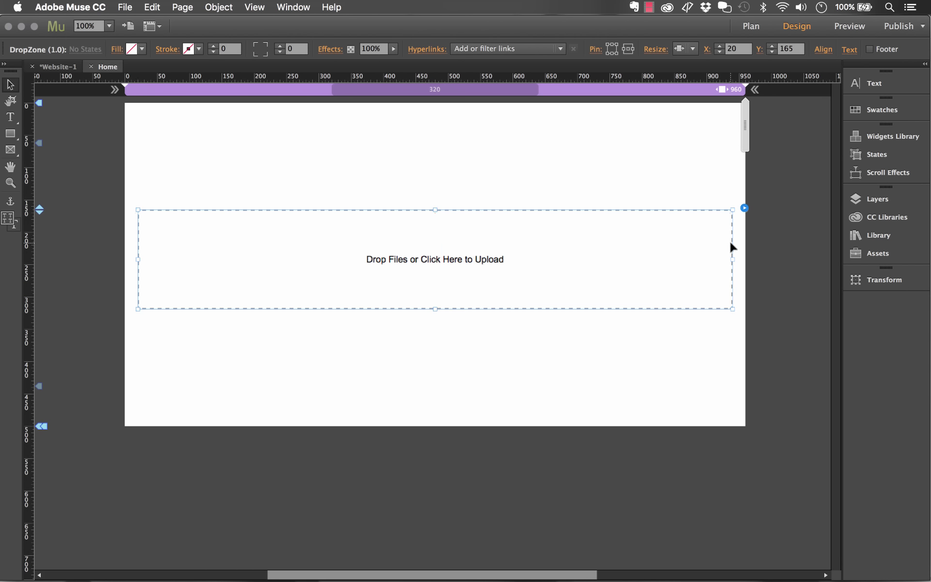
drag(734, 261, 524, 284)
drag(435, 245, 446, 239)
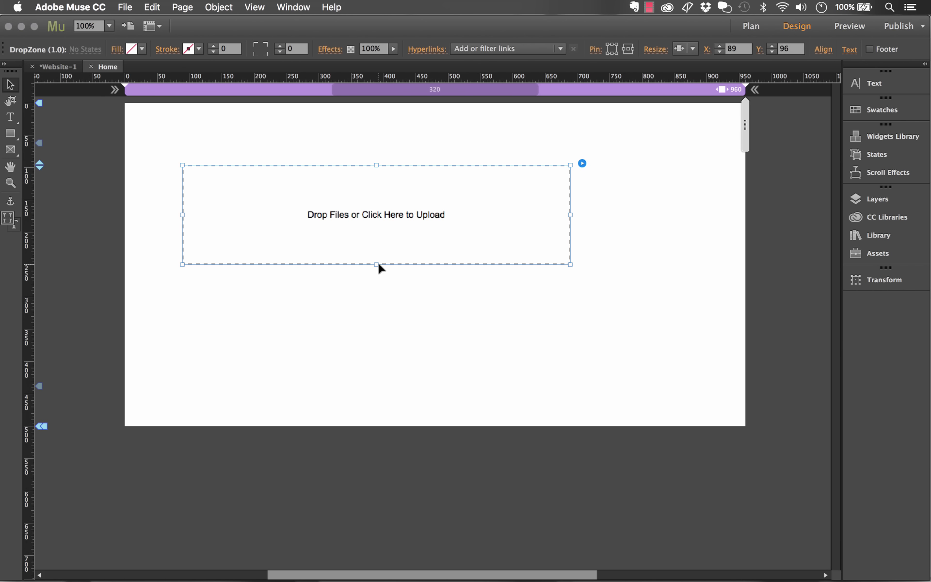
- Attach the mt-dropzone uploader, remover and email PHP files in the widget's options
click(582, 163)
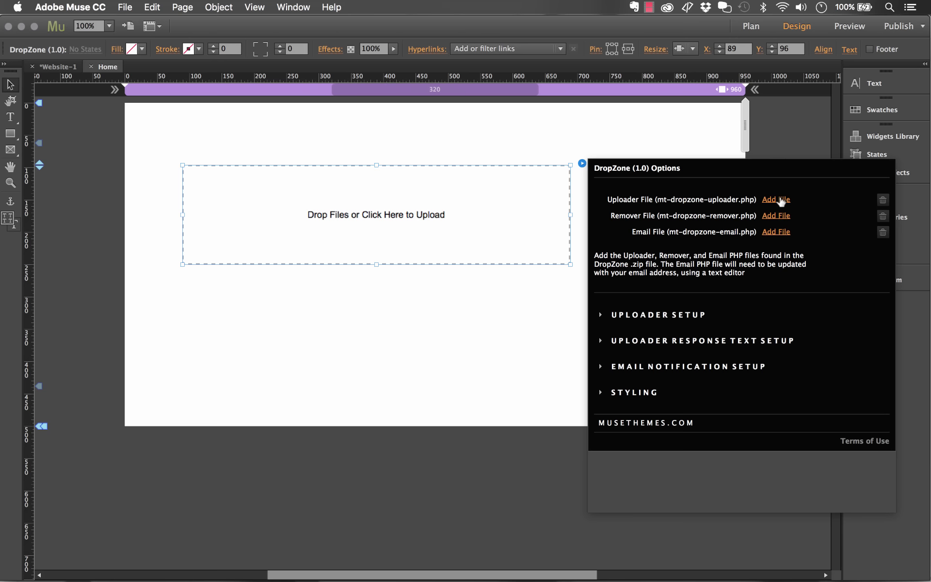
click(776, 199)
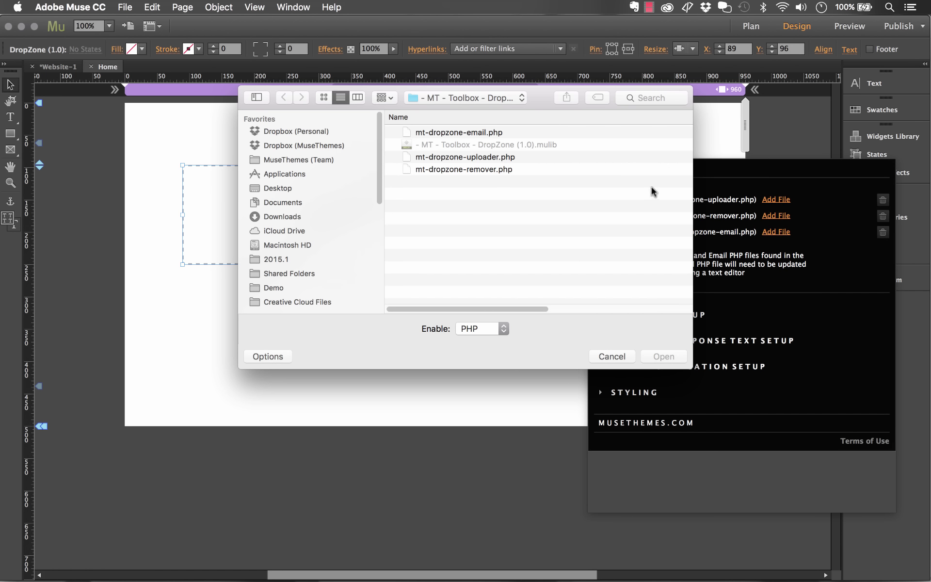
click(514, 159)
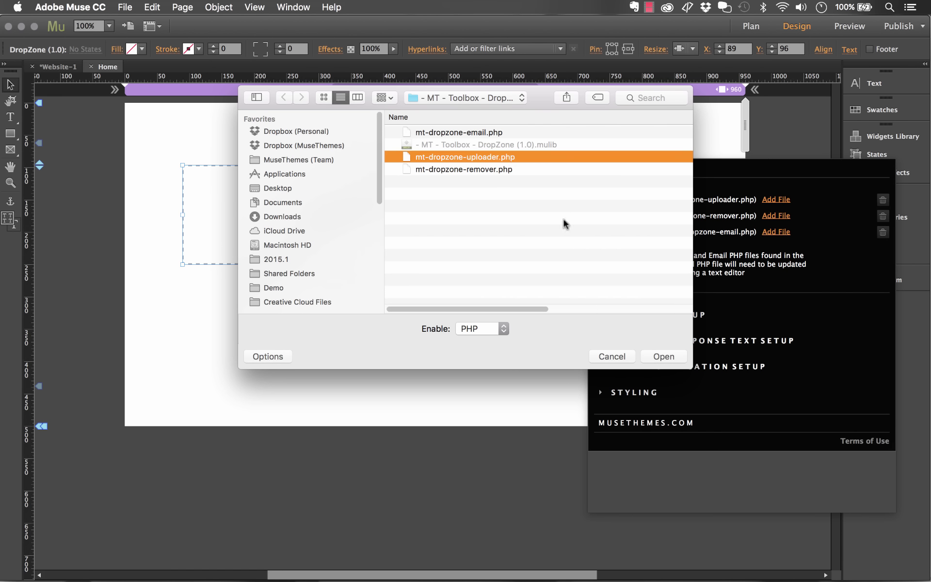
click(665, 356)
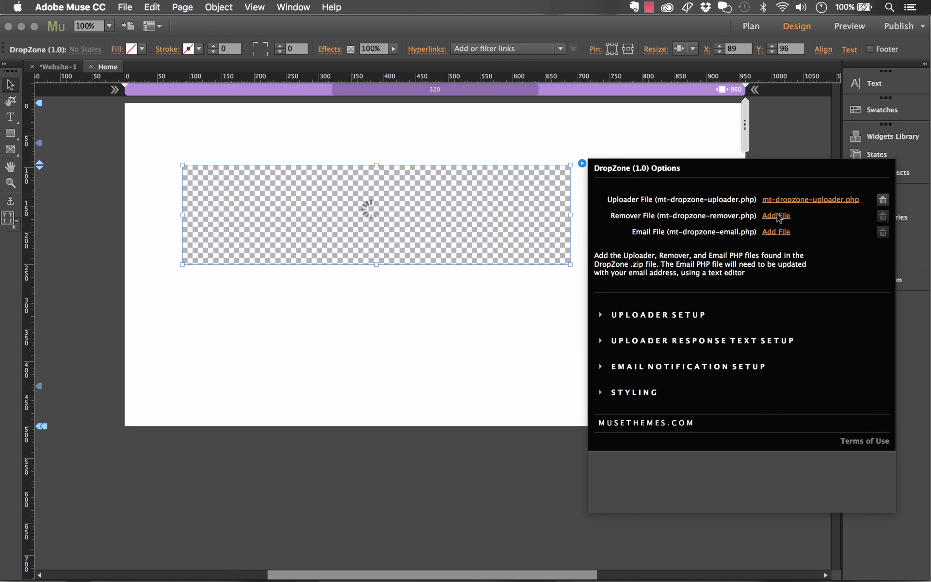
click(776, 217)
click(473, 170)
click(663, 356)
click(661, 233)
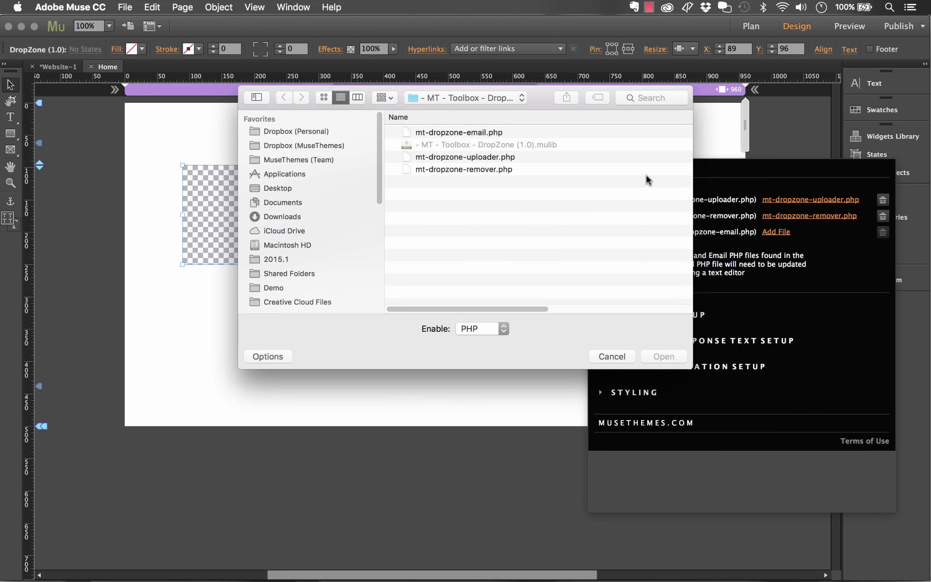
click(511, 134)
click(664, 355)
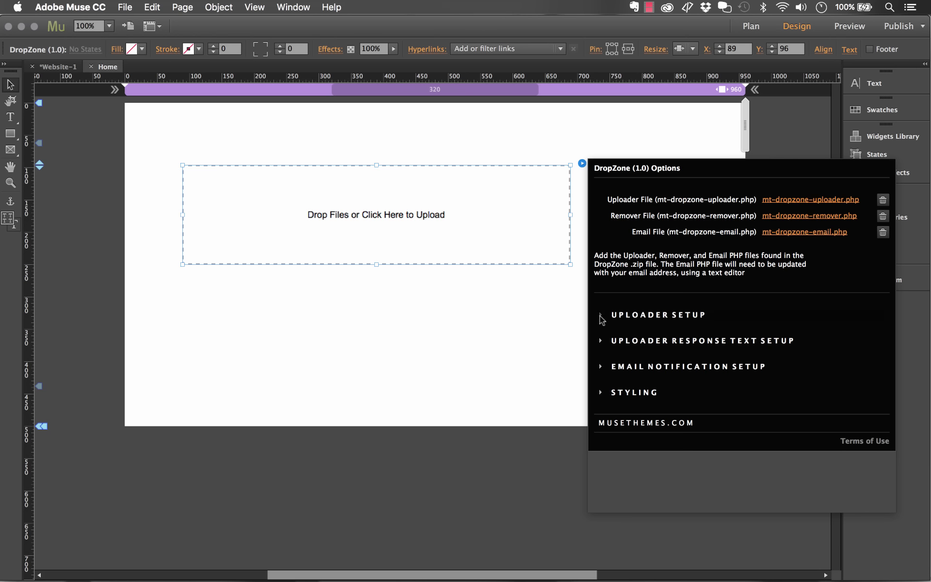
- Append ,.txt to Accepted File Types after consulting the MIME types list in Chrome
click(601, 316)
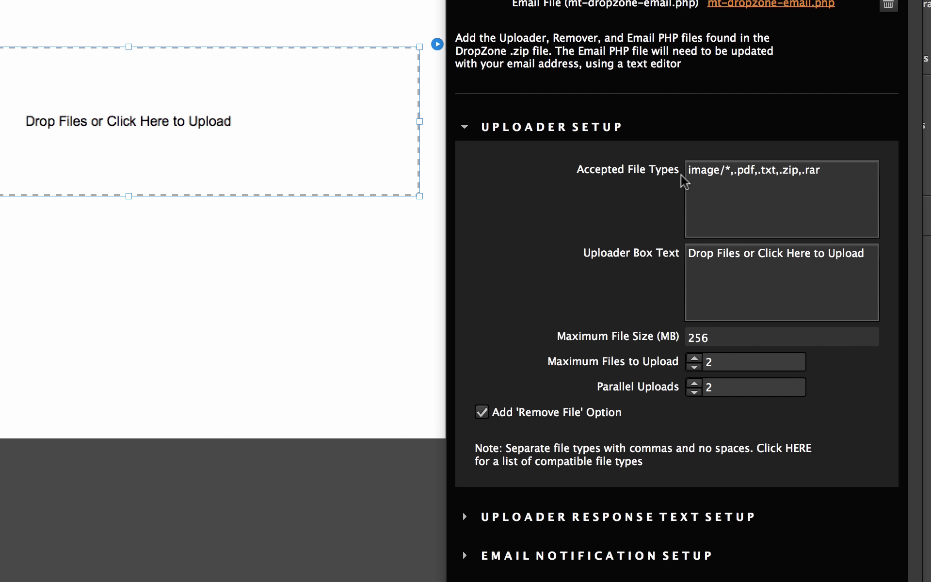
drag(691, 171, 730, 171)
click(730, 170)
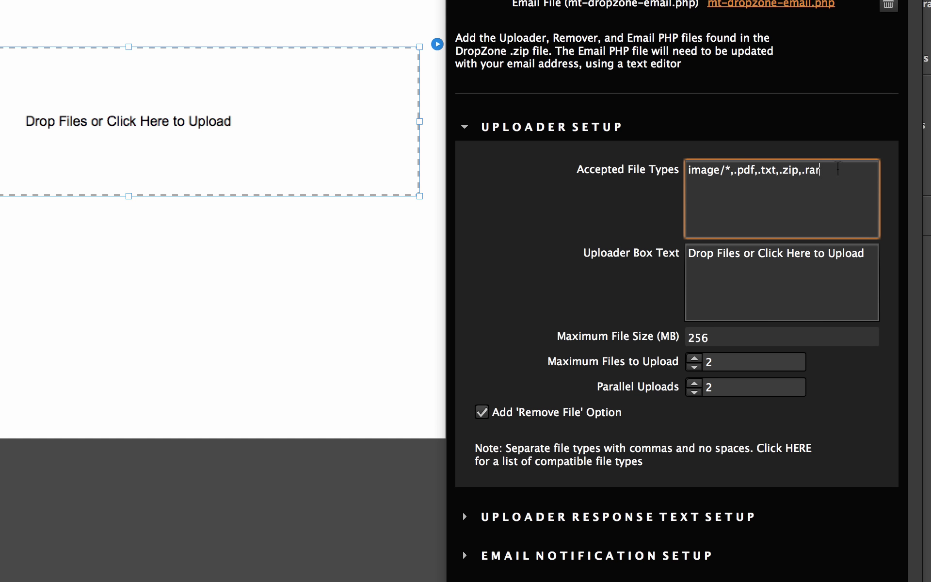
text(,.)
text(txt)
click(801, 459)
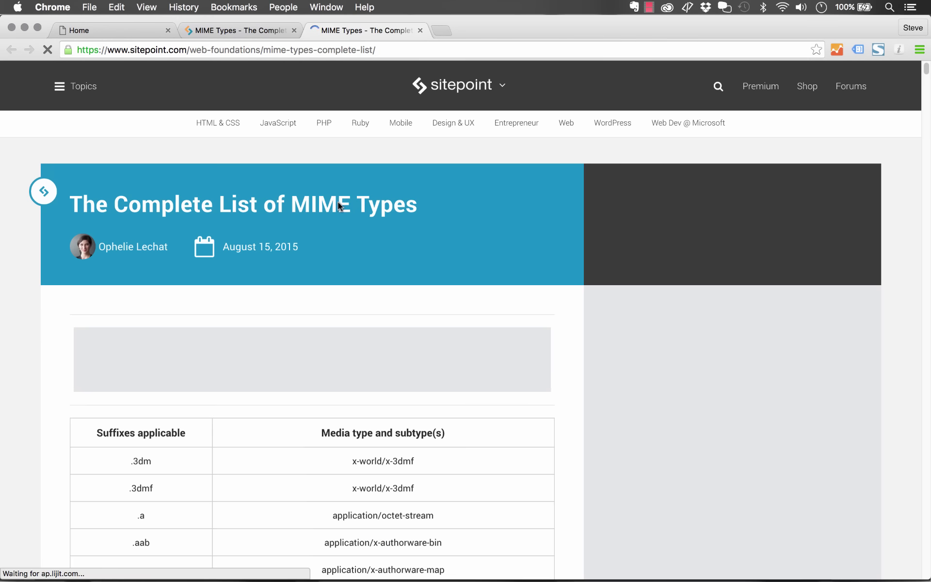
scroll(323, 189, down, 5)
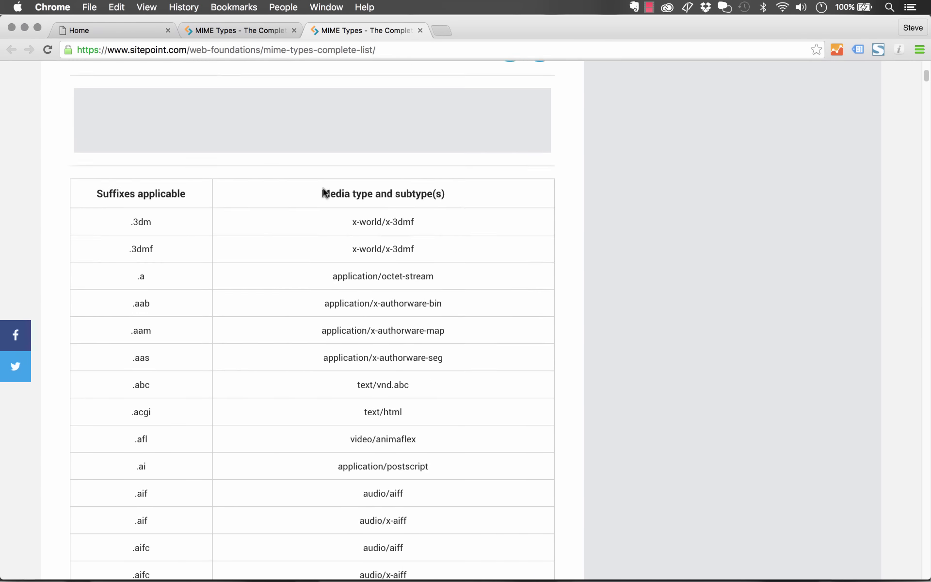
scroll(322, 188, down, 3)
scroll(323, 188, down, 6)
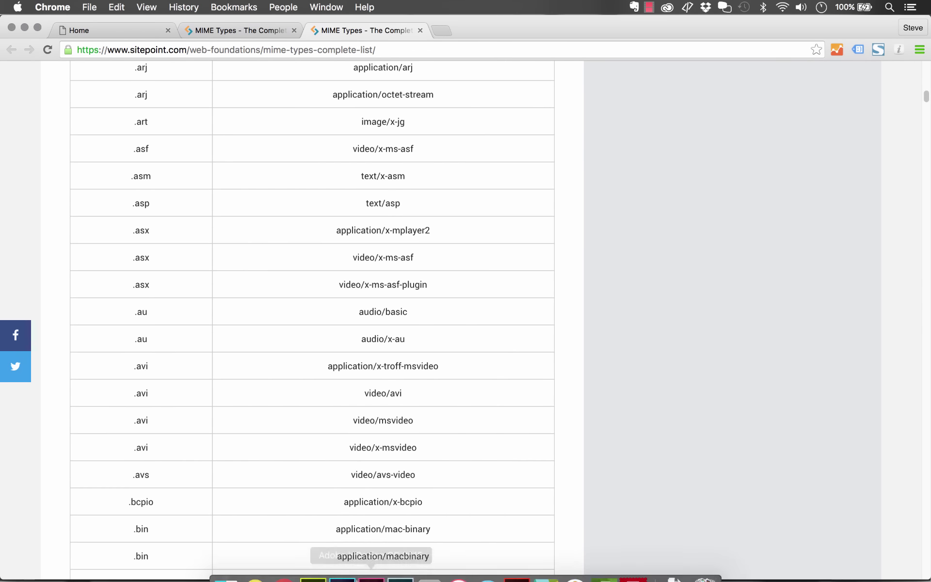
click(313, 576)
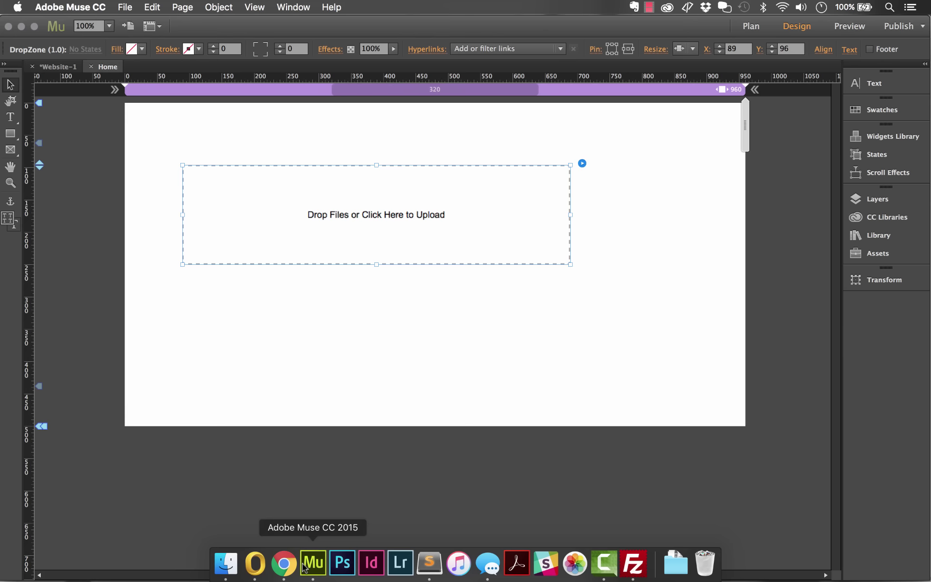
- Set Maximum File Size to 2 MB and Maximum Files to Upload to 10 in Uploader Setup
click(582, 163)
click(638, 318)
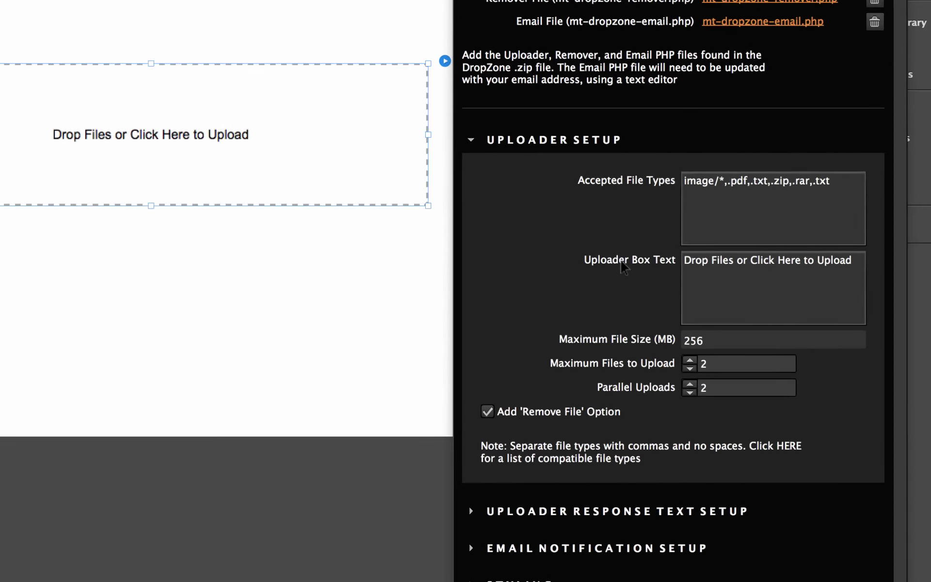
click(755, 269)
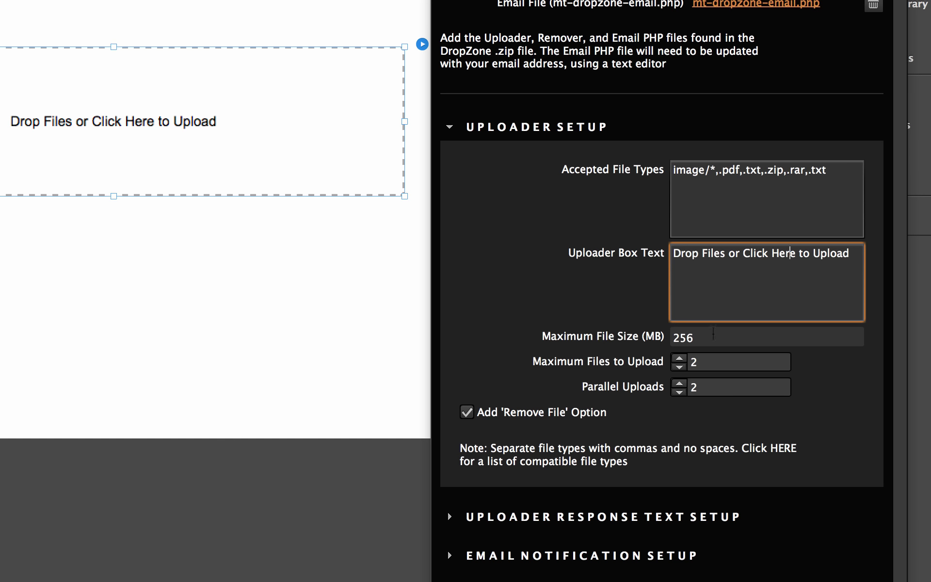
click(715, 336)
double_click(713, 337)
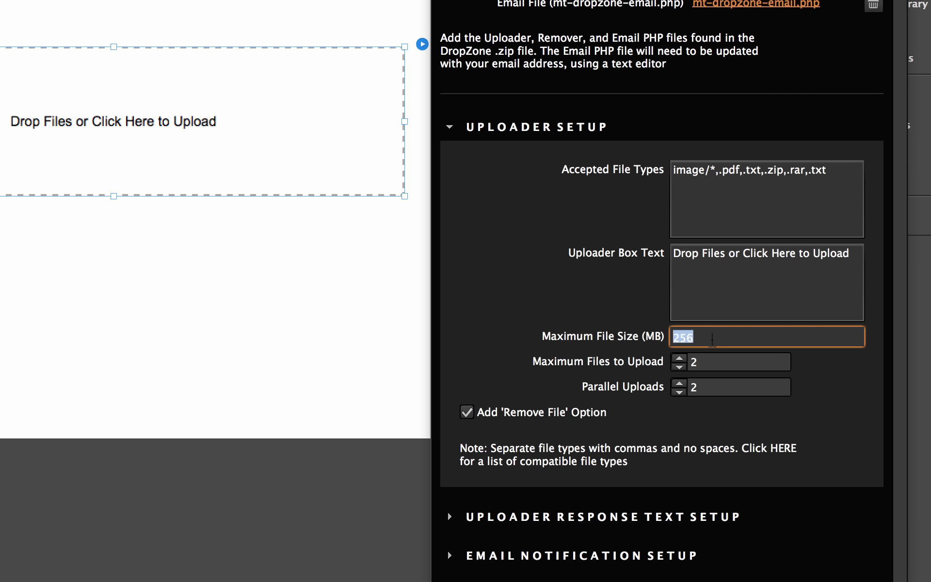
text(2)
key(Return)
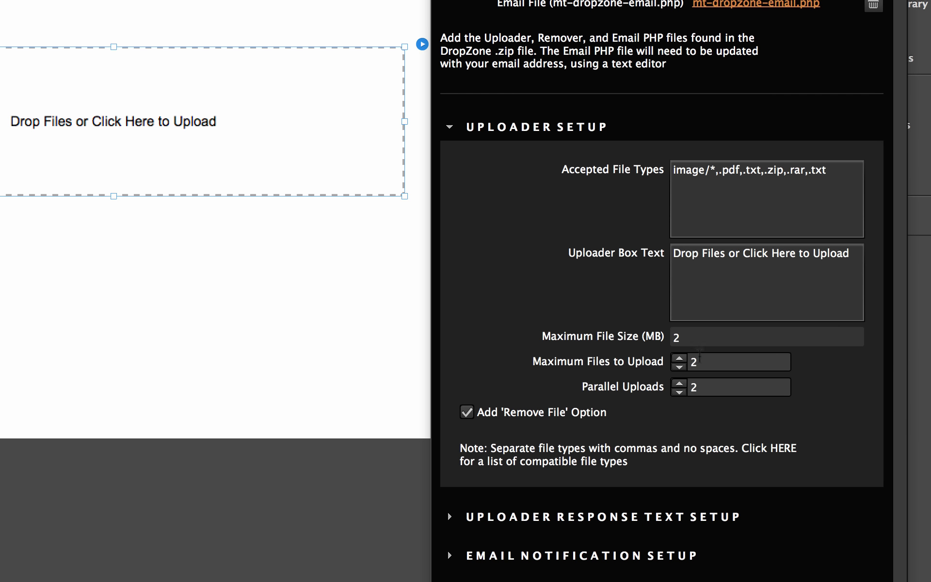
double_click(698, 357)
text(10)
key(Return)
click(462, 130)
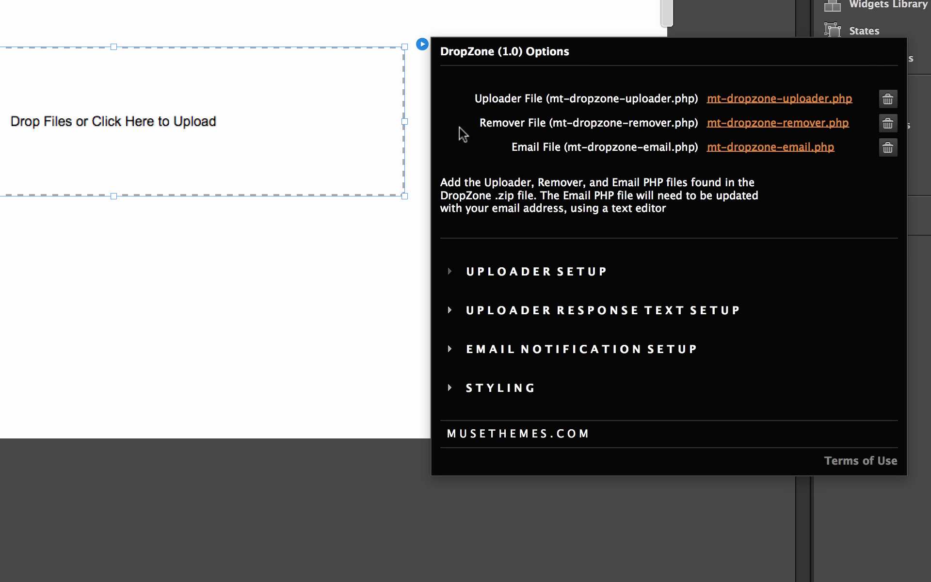
- Review the Cancel Upload message, keep the default text, and collapse Uploader Response Text Setup
click(451, 314)
scroll(474, 181, down, 5)
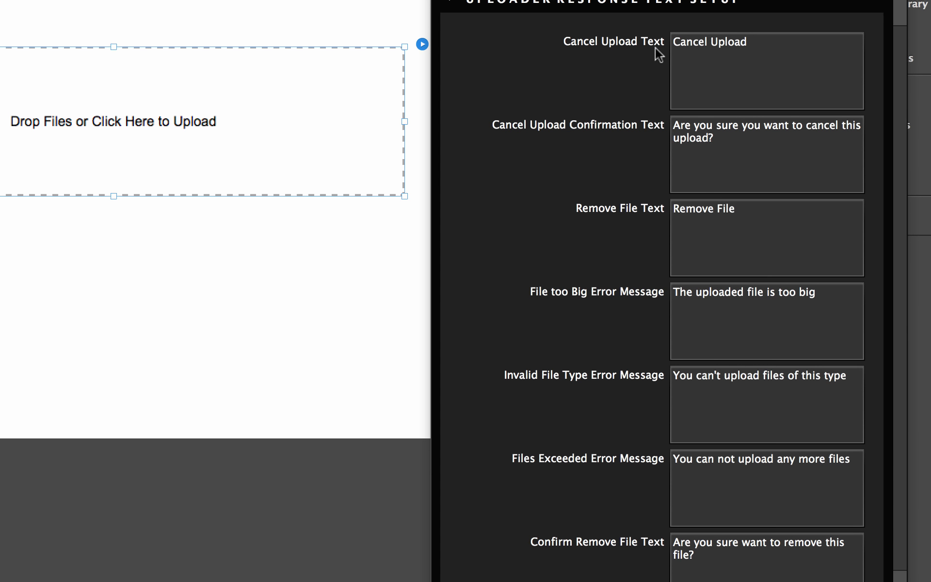
click(714, 41)
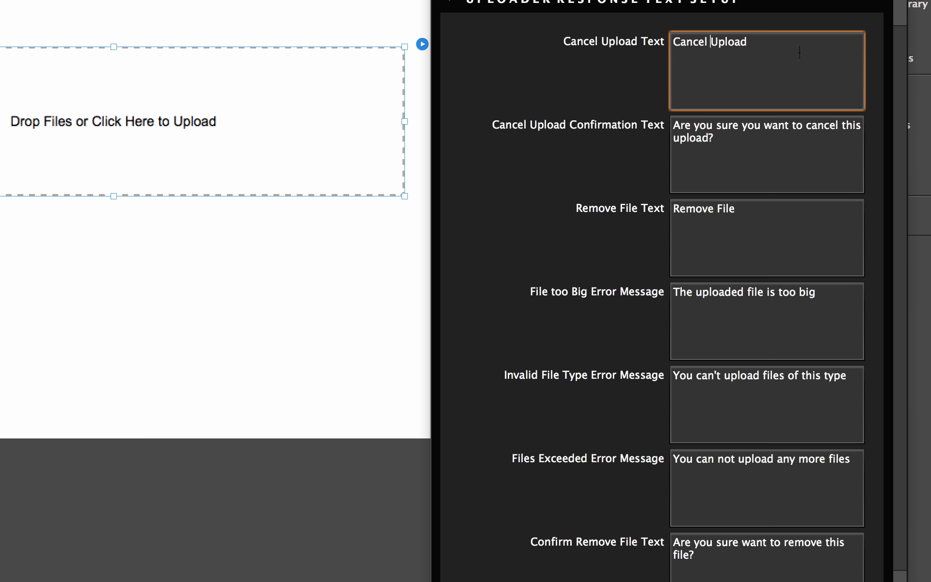
drag(799, 52, 642, 49)
click(707, 74)
click(509, 128)
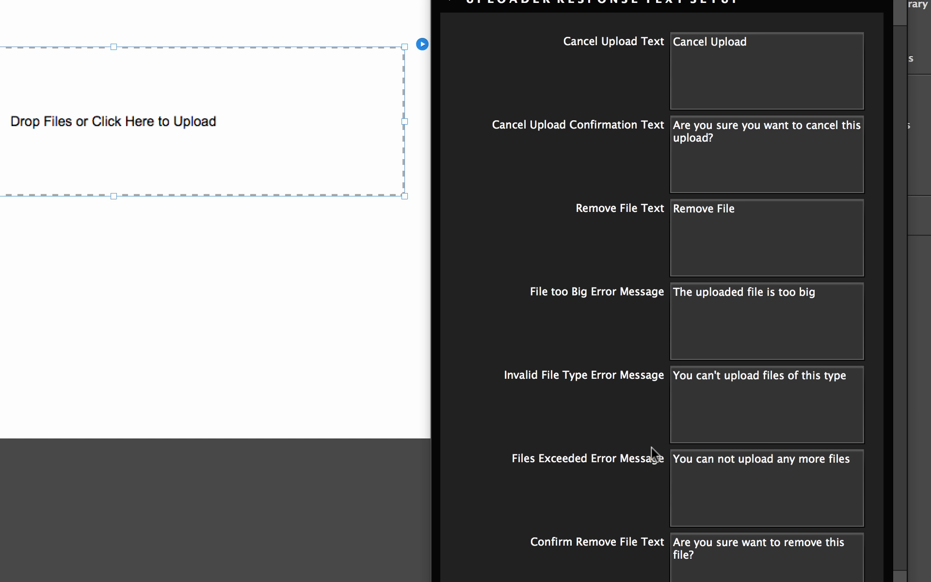
click(451, 5)
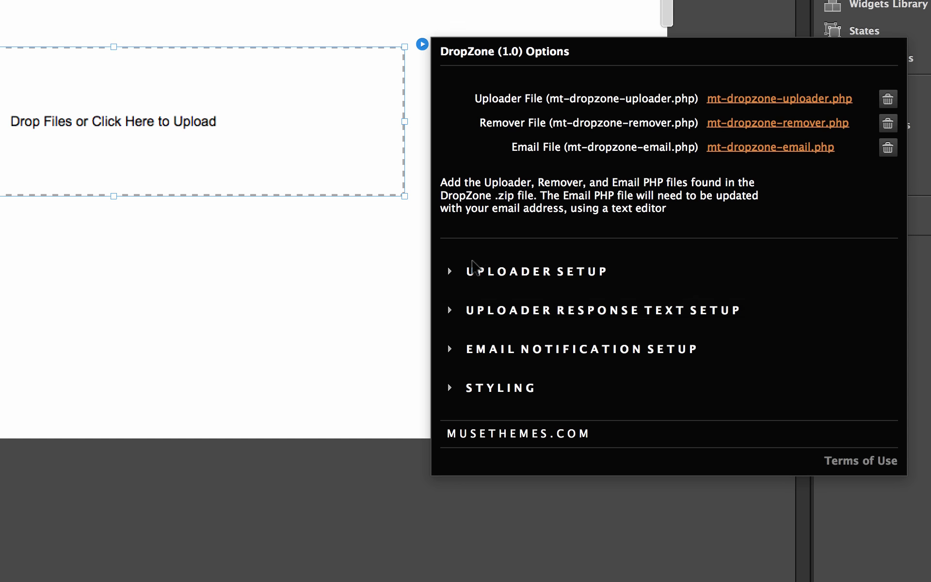
- Replace the Sender Name MuseThemes with 'File Upload' in Email Notification Setup
click(450, 349)
scroll(588, 277, down, 2)
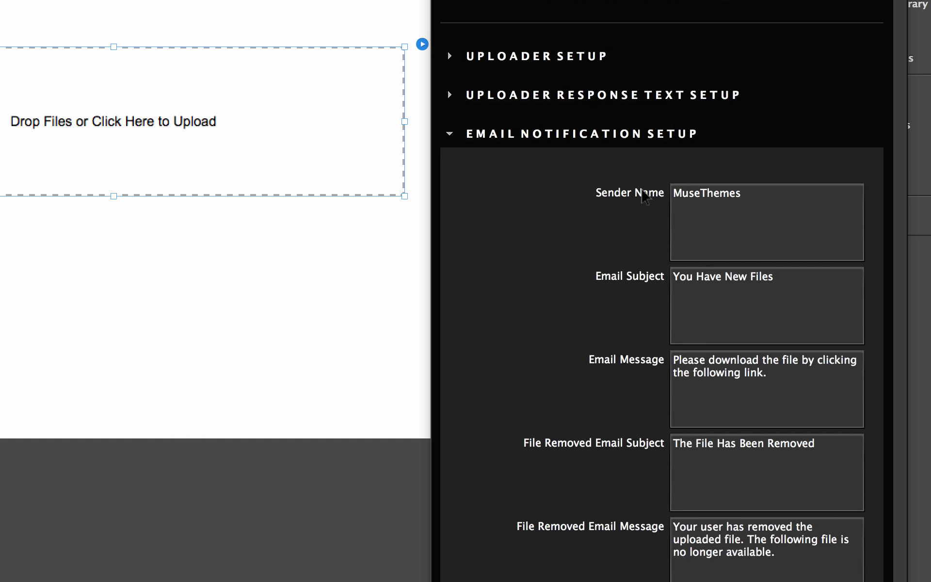
click(737, 188)
double_click(737, 187)
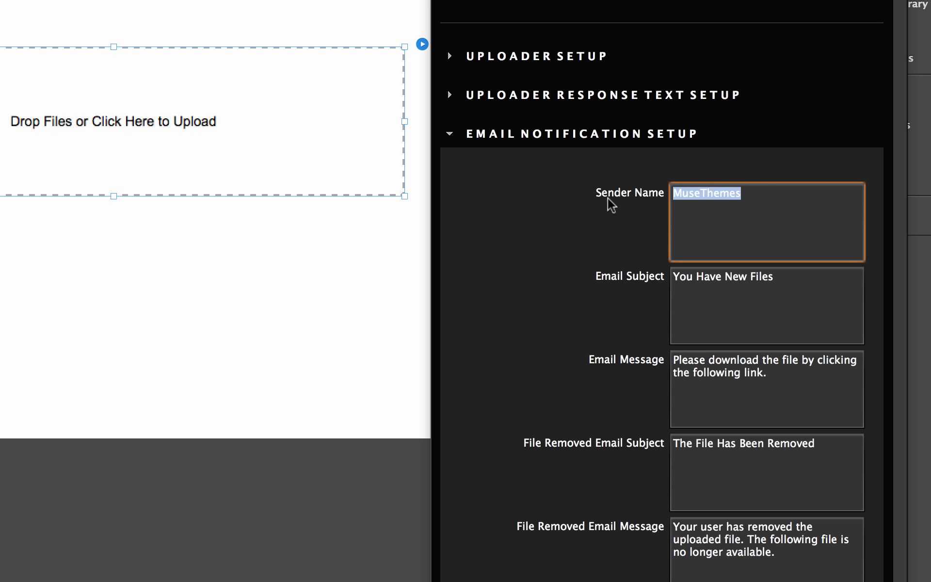
text(File Upload)
click(743, 277)
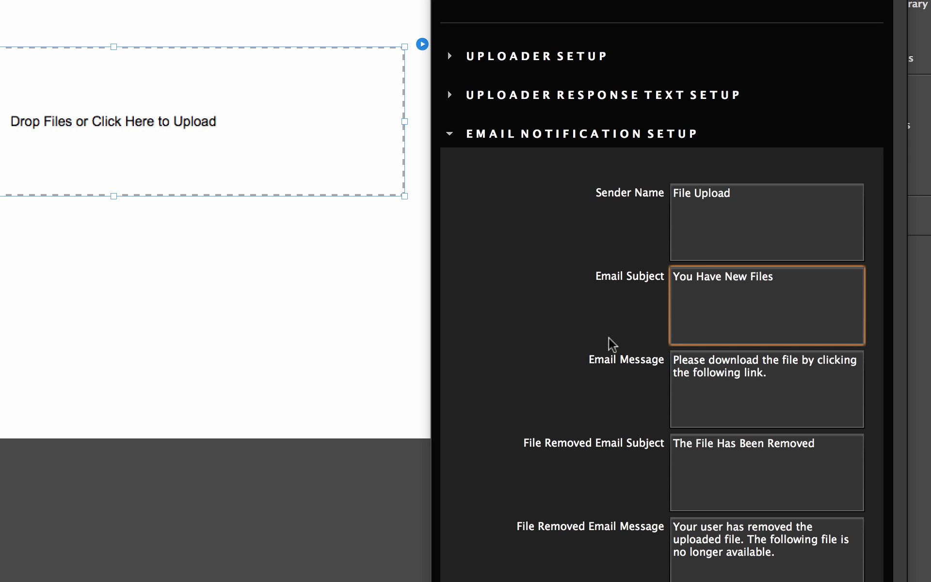
click(722, 308)
- Collapse Email Notification Setup and expand Styling, leaving the uploader box colour unchanged
click(449, 137)
click(450, 390)
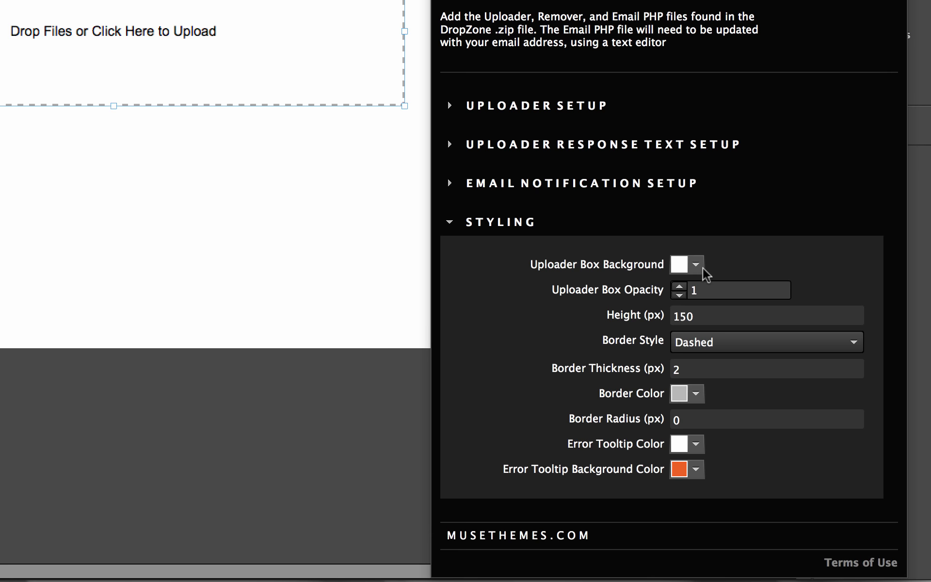
click(697, 267)
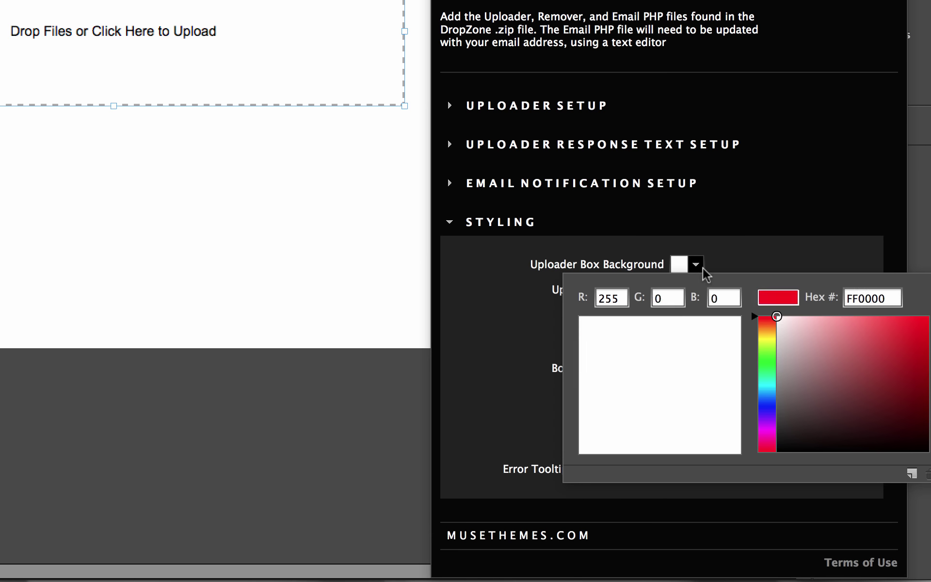
click(762, 250)
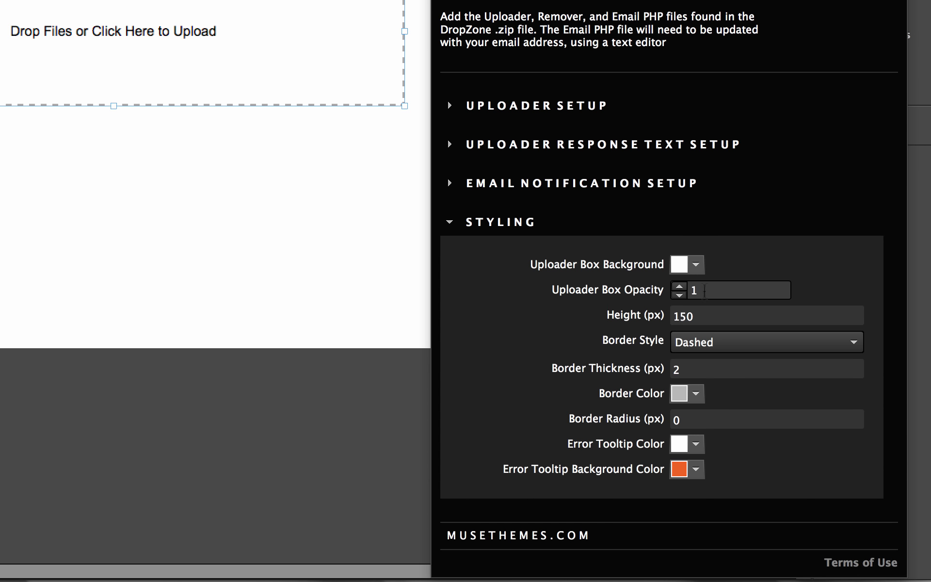
- Set Uploader Box Opacity to 0.5, restore it to 1, then collapse Styling
click(690, 294)
click(703, 291)
key(BackSpace)
text(0.5)
key(Return)
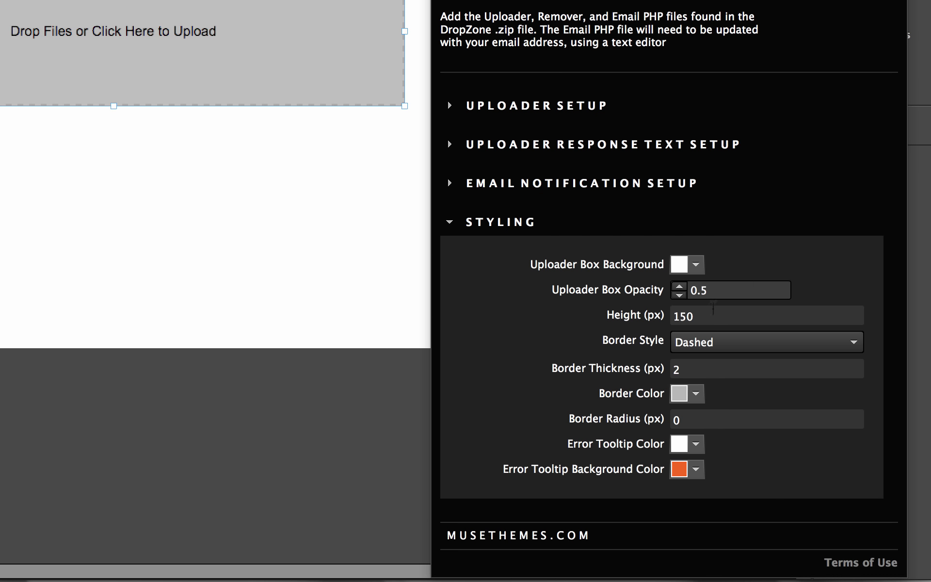
click(724, 292)
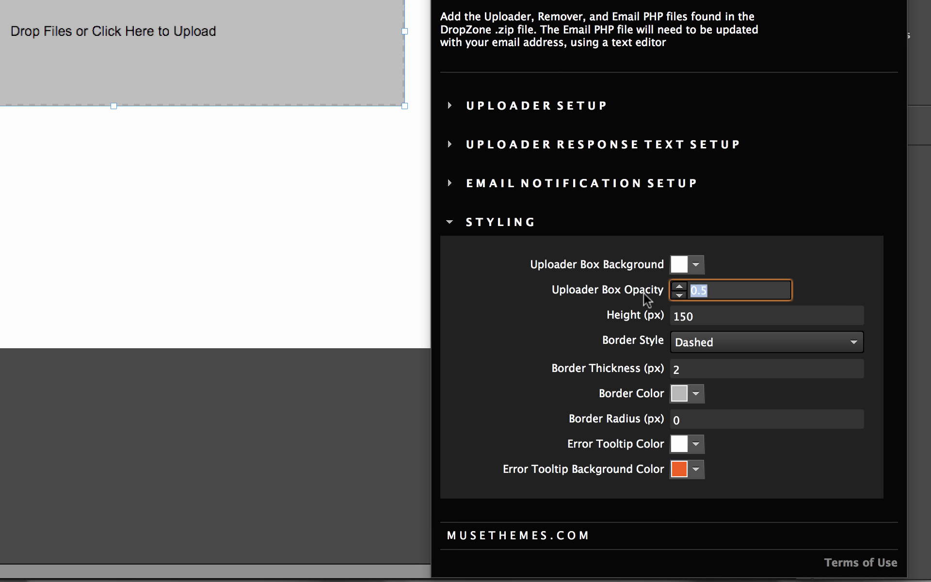
text(1)
key(Return)
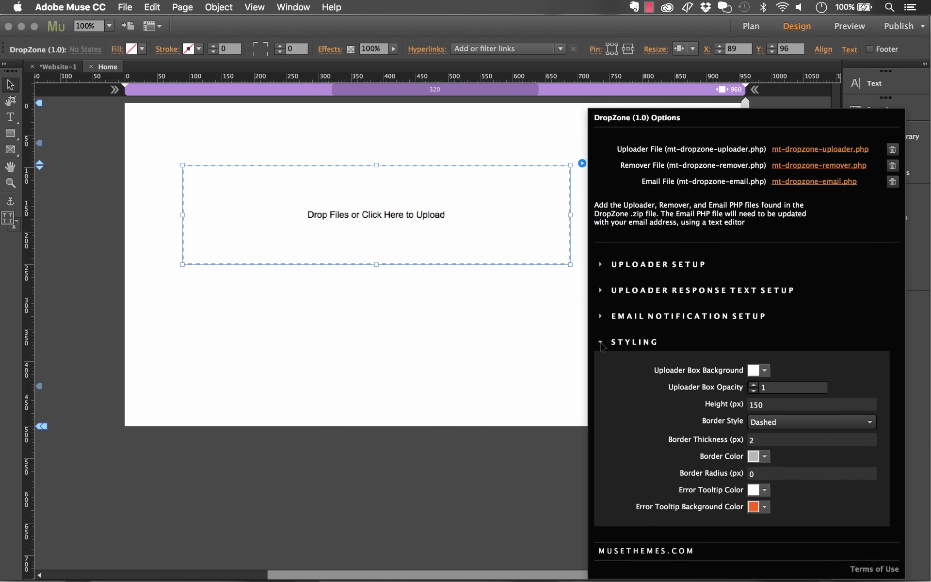
click(602, 343)
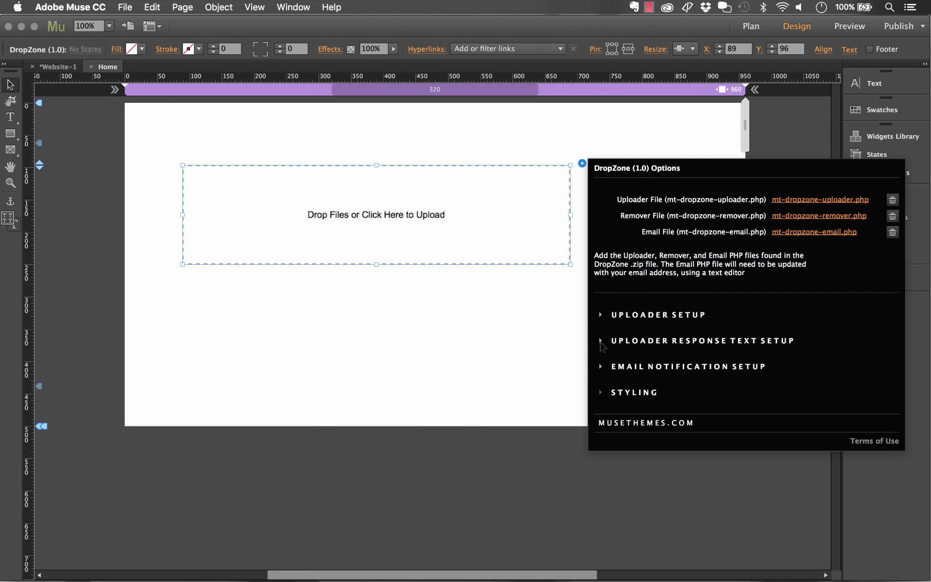
- Drag the DropZone widget right and down and change its text font to Proxima Nova
click(528, 332)
drag(414, 196, 474, 211)
click(869, 83)
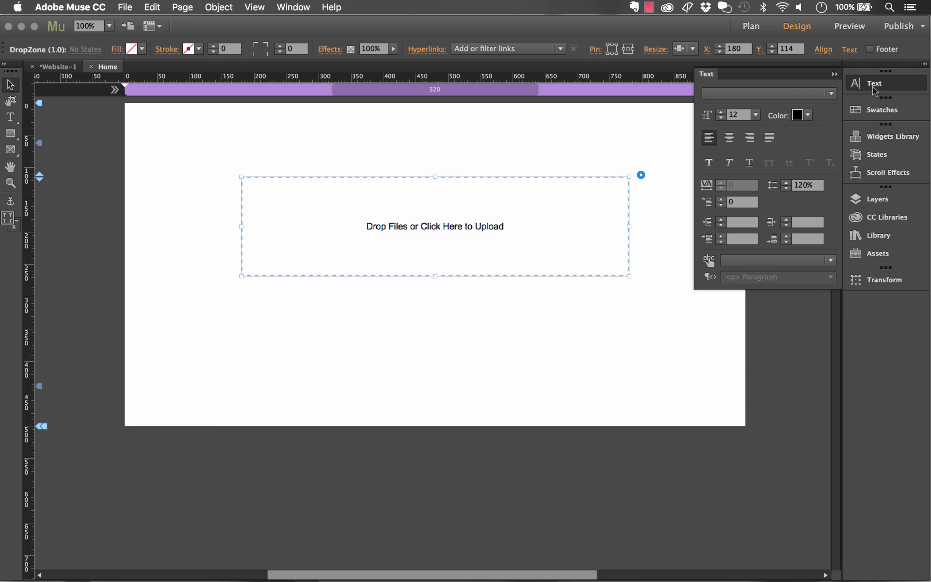
click(763, 94)
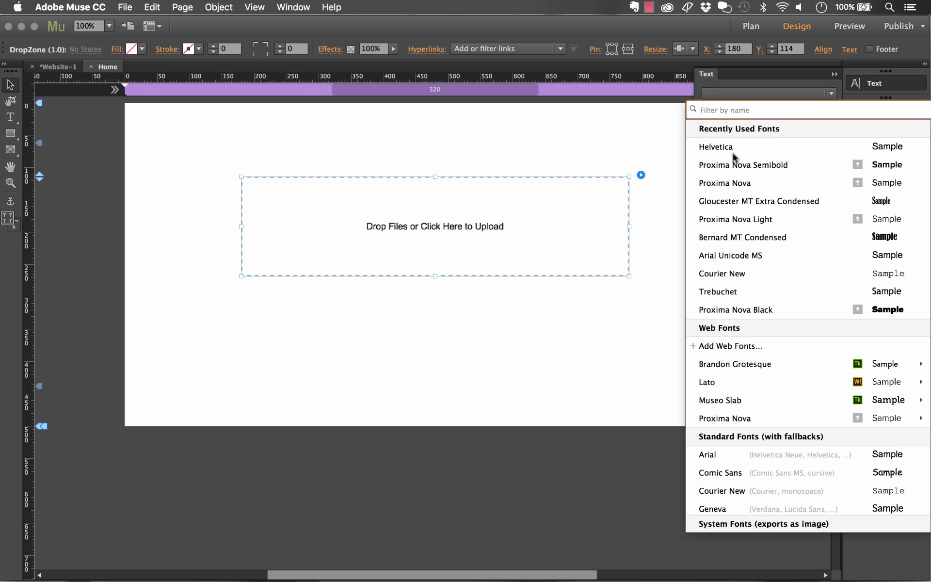
click(726, 185)
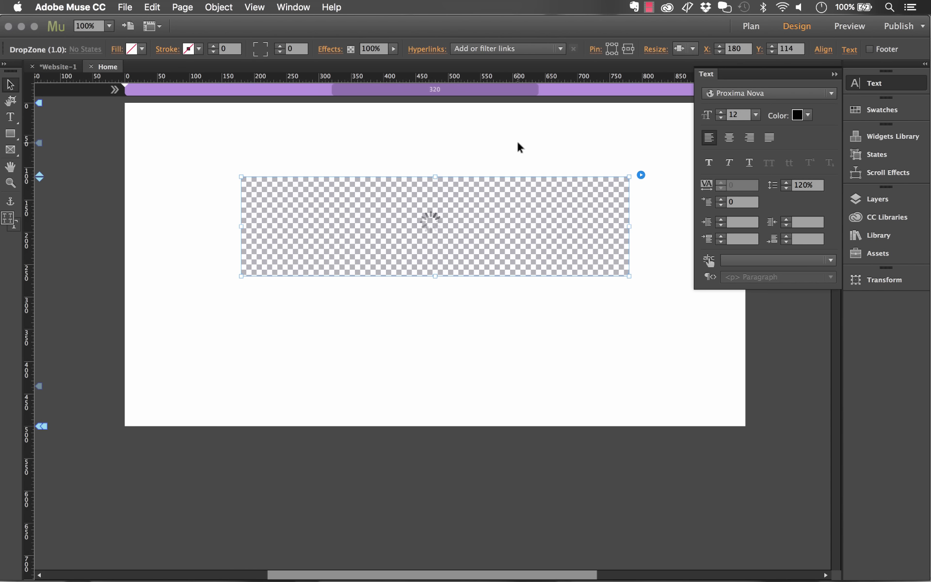
click(517, 141)
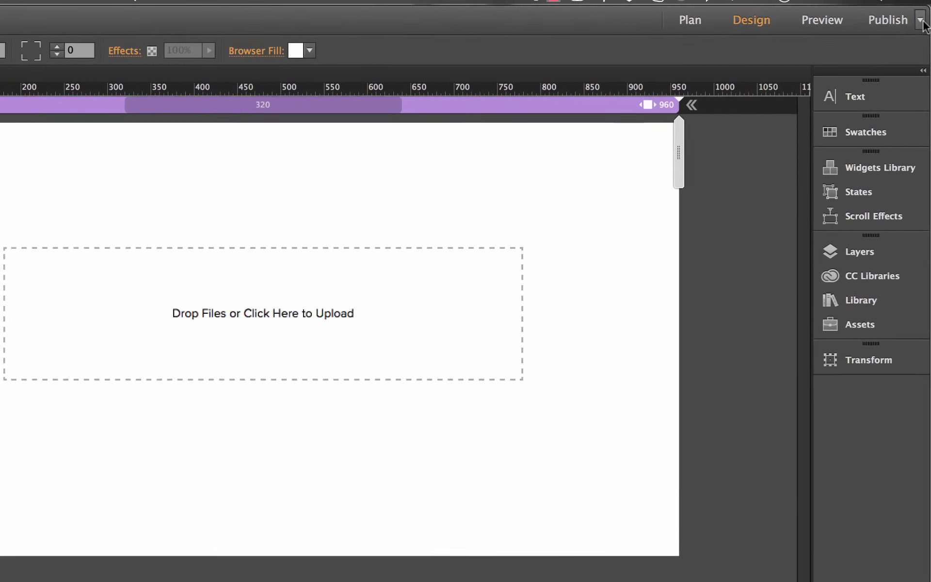
- Connect via FTP Host to demo.muse-themes.com with user name, password and Store Credentials ticked
click(922, 25)
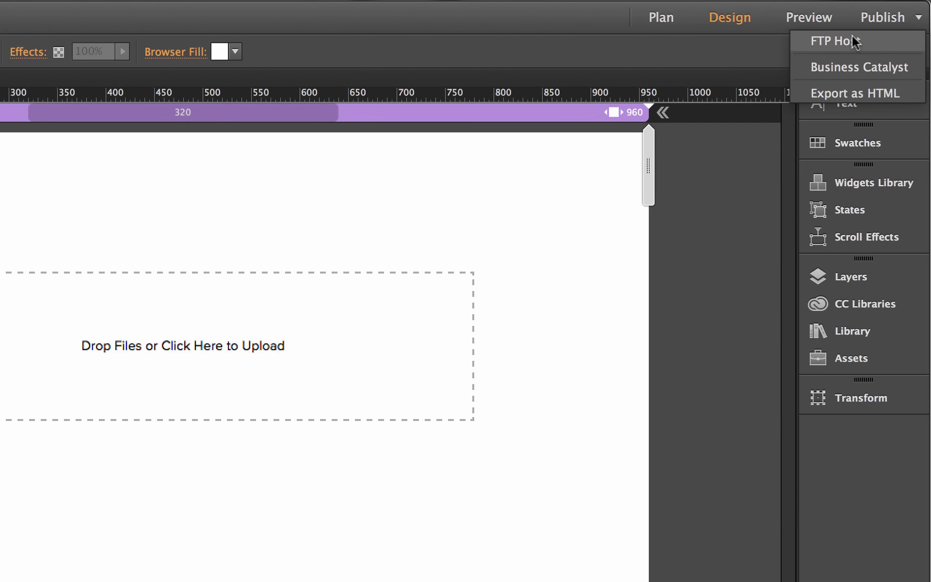
click(834, 41)
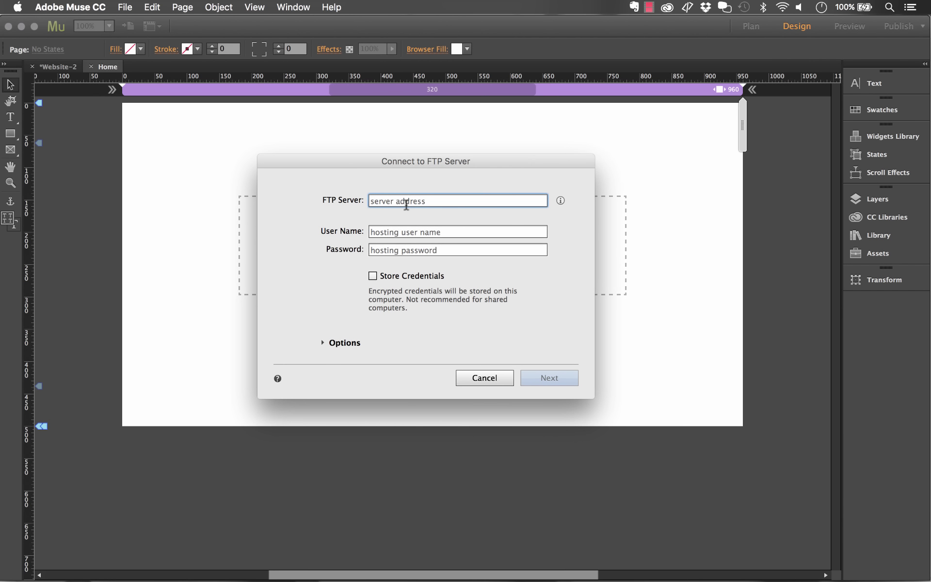
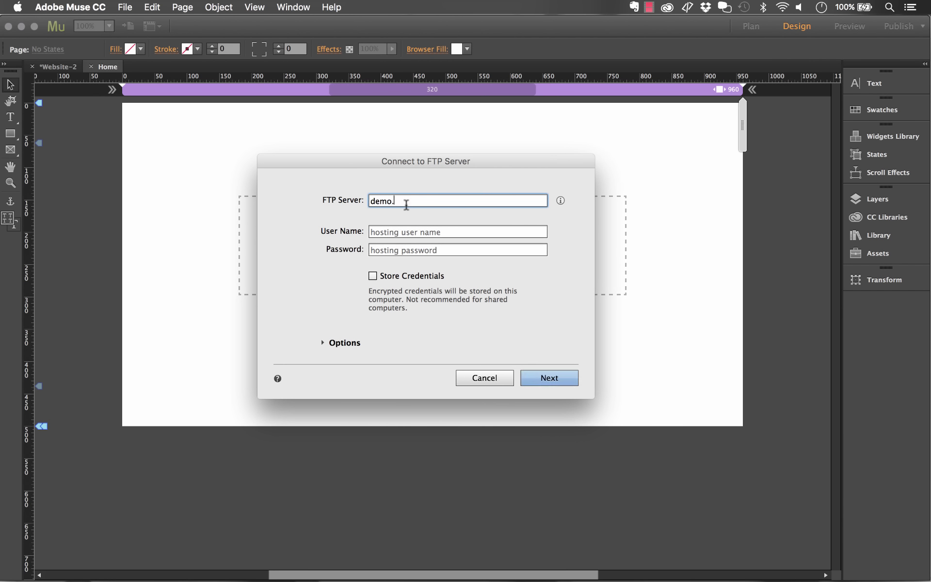
key(Tab)
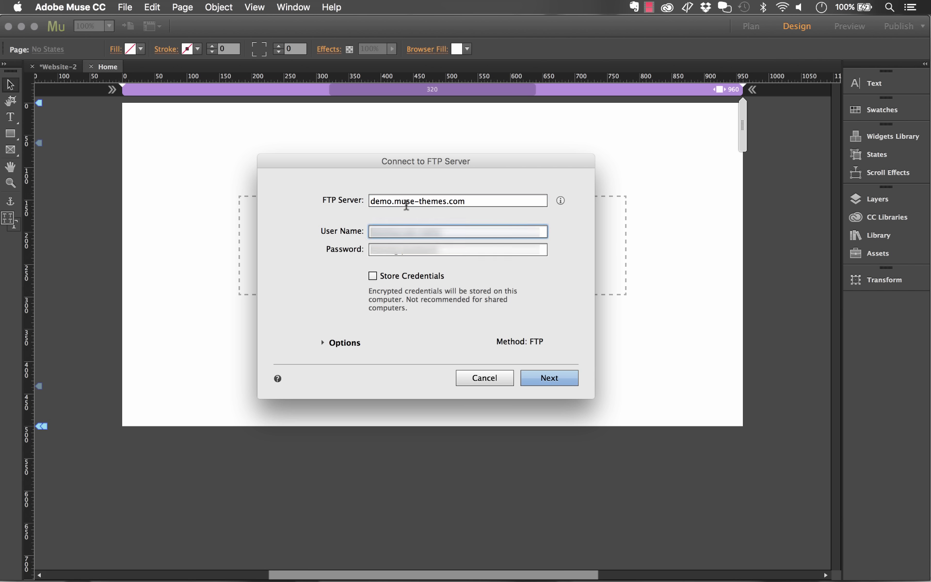
key(Tab)
key(BackSpace)
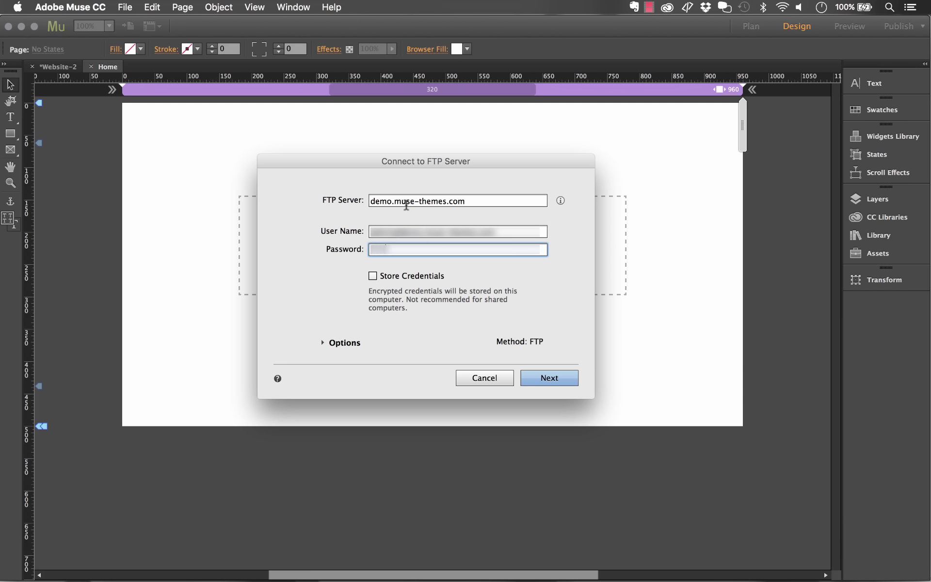
click(372, 276)
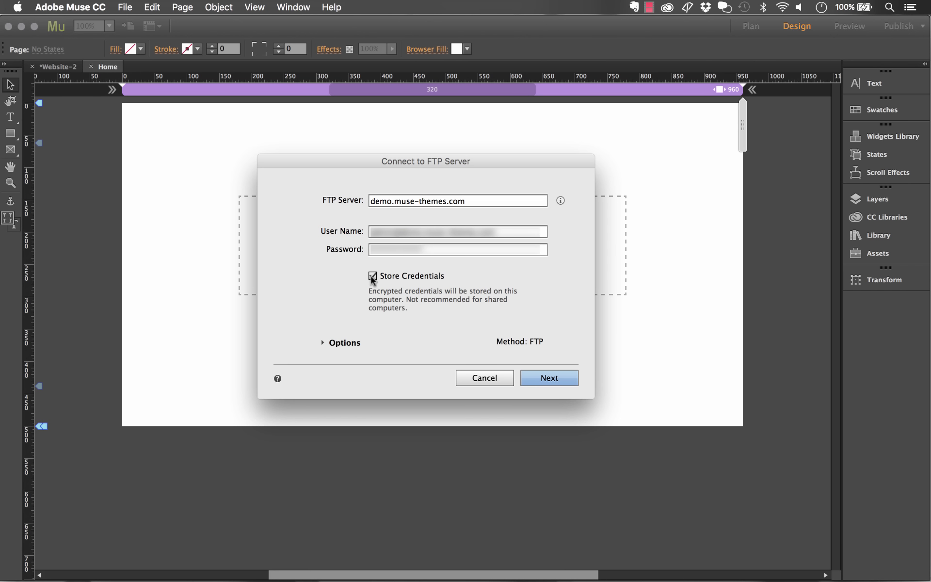
click(559, 381)
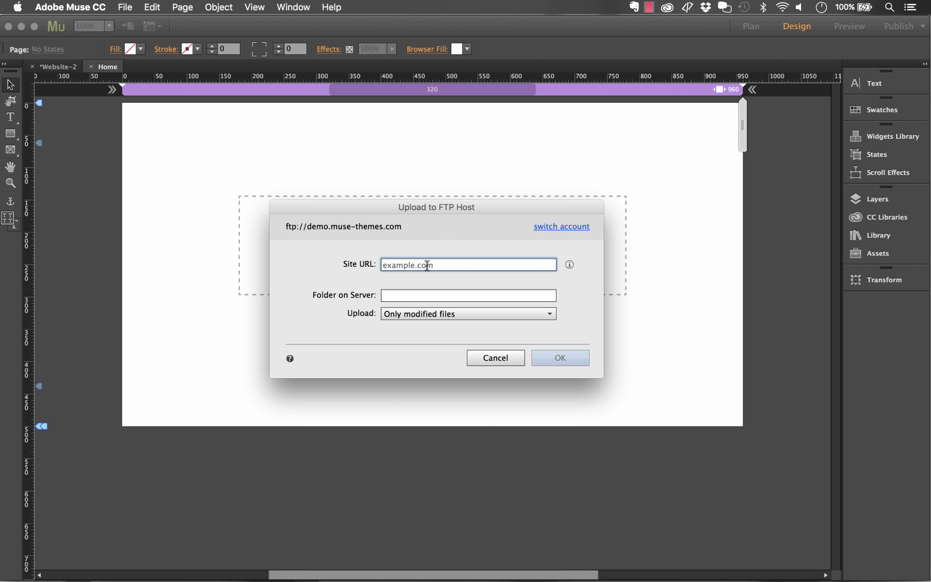
text(http://)
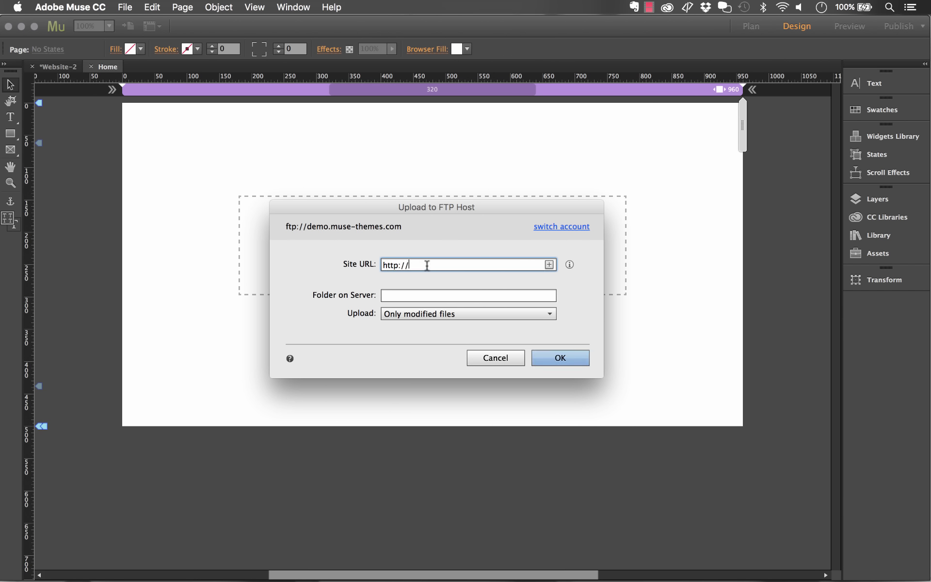
text(www)
- Publish with Site URL ending /upload, server folder 'upload', Only modified files, approving folder creation
key(BackSpace)
key(BackSpace)
key(BackSpace)
text(demo.muse-themes.com/)
text(upl)
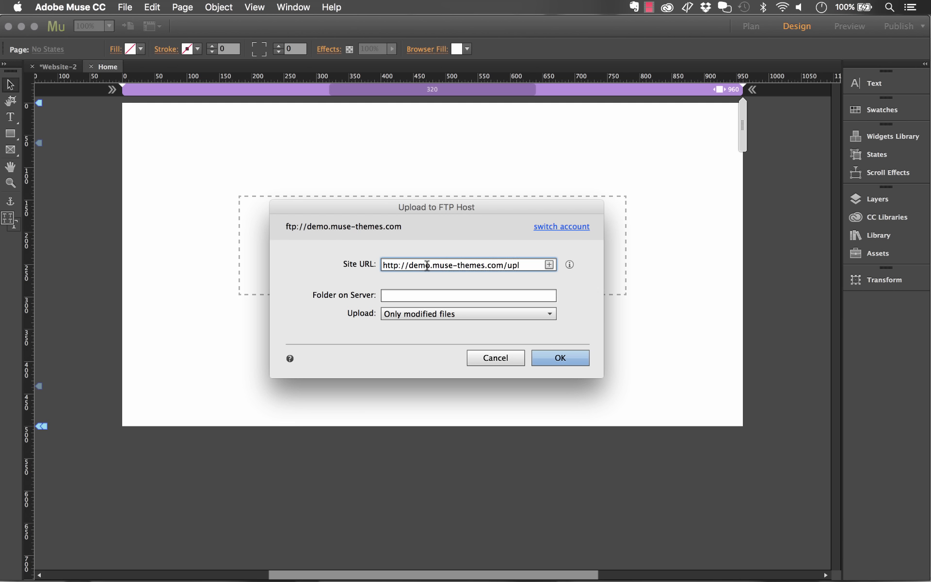
text(oad)
key(Tab)
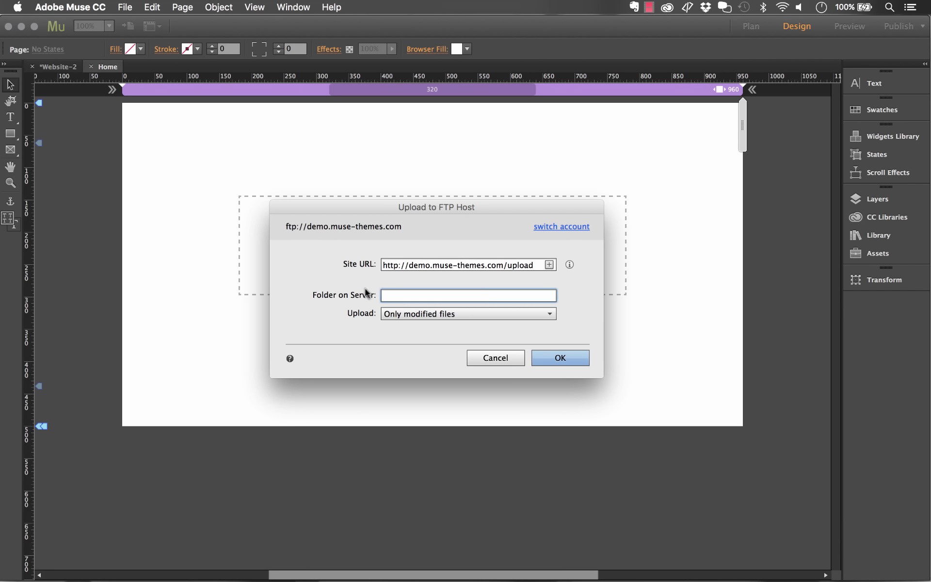
text(upload)
click(423, 315)
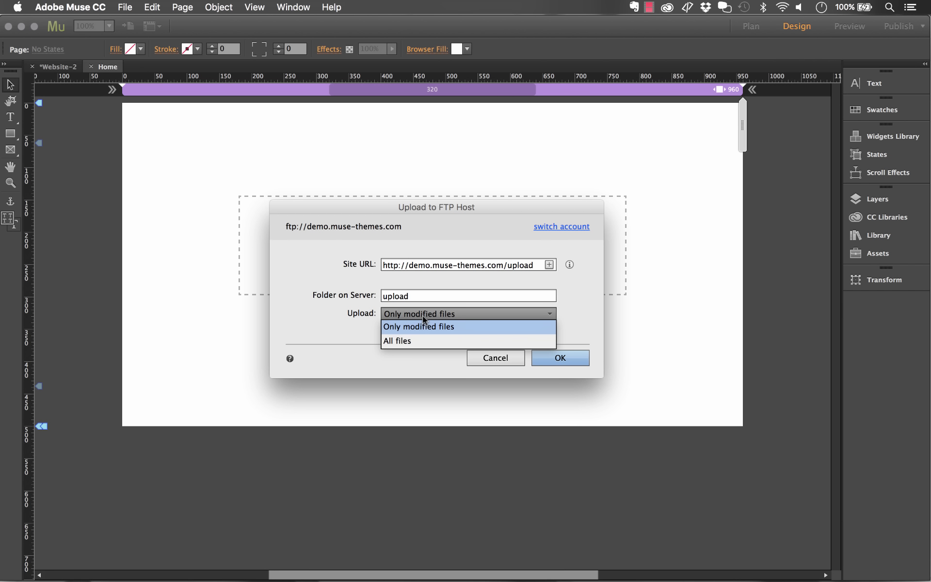
click(410, 326)
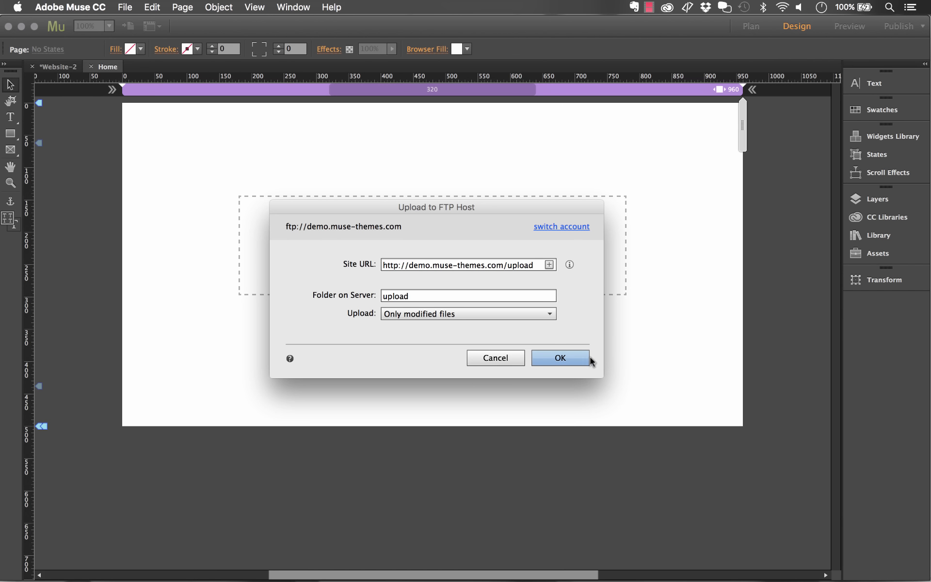
click(560, 361)
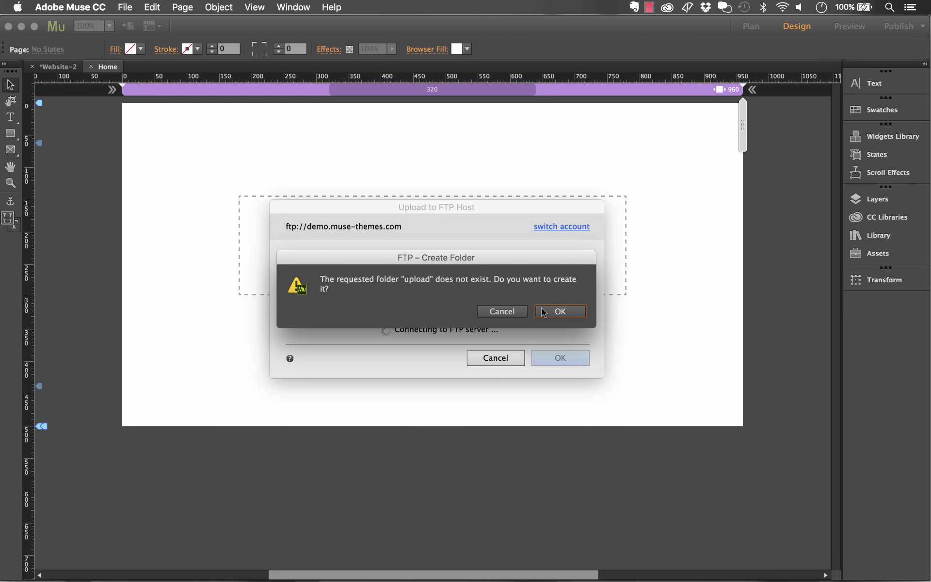
click(562, 314)
click(562, 313)
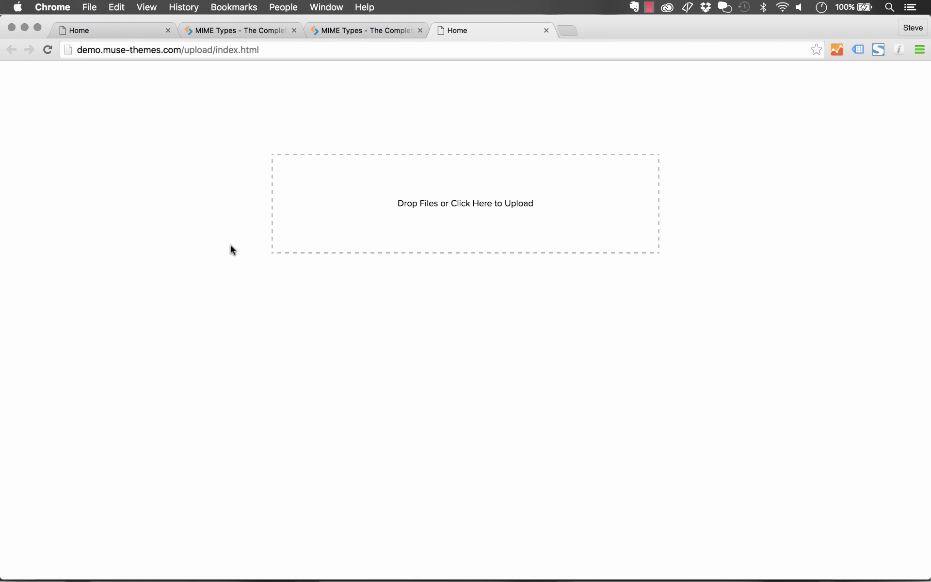
- Upload tools.jpg through the live page's drop zone, then switch to FileZilla
click(507, 174)
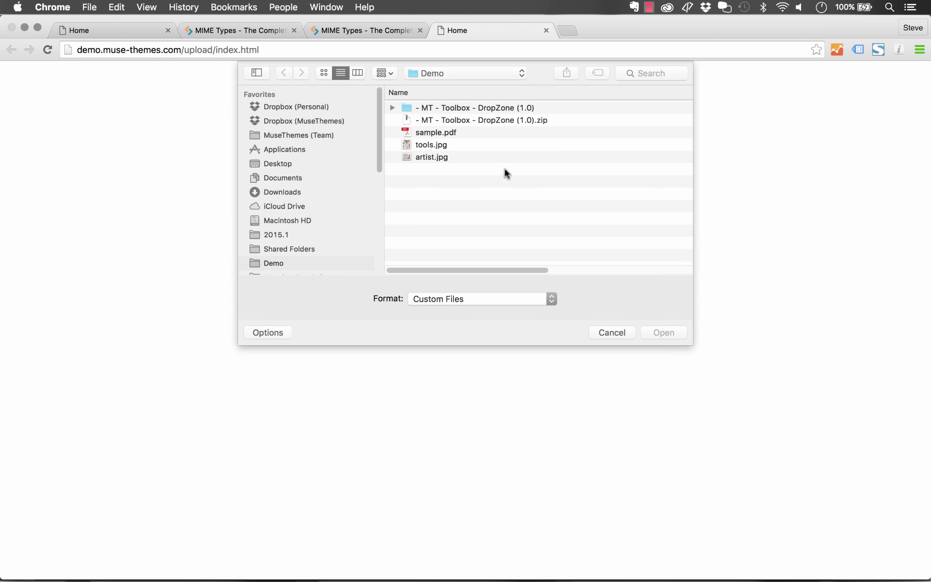
click(420, 145)
click(679, 336)
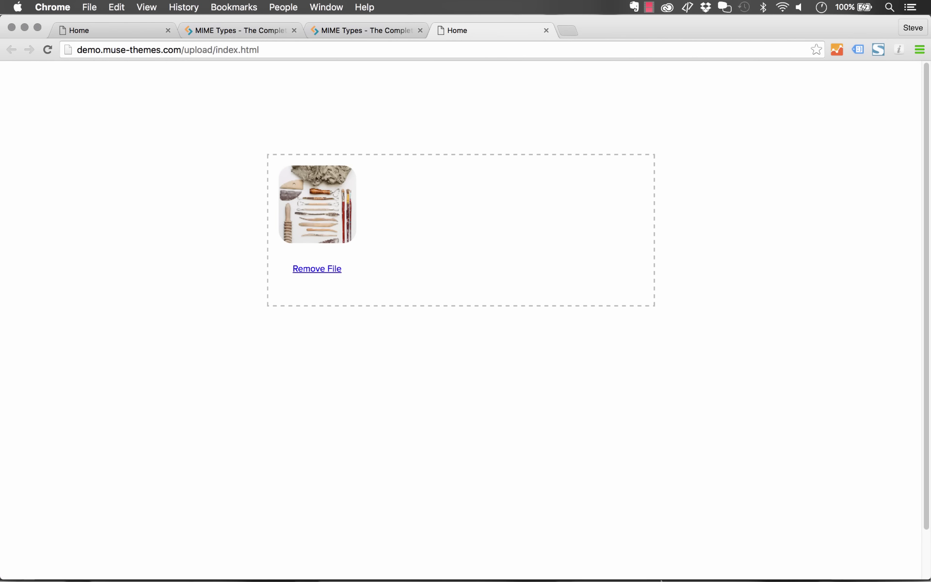
mouse_move(634, 571)
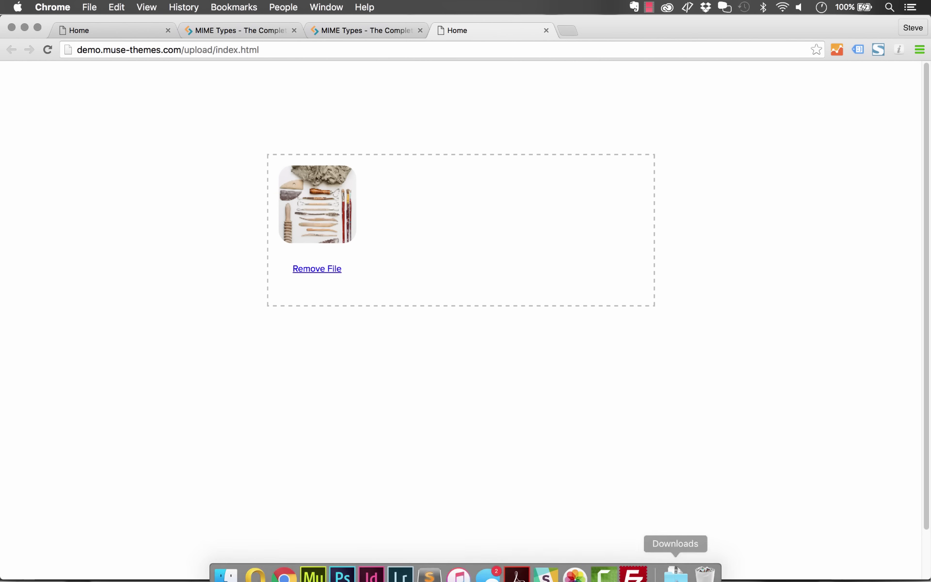
click(633, 562)
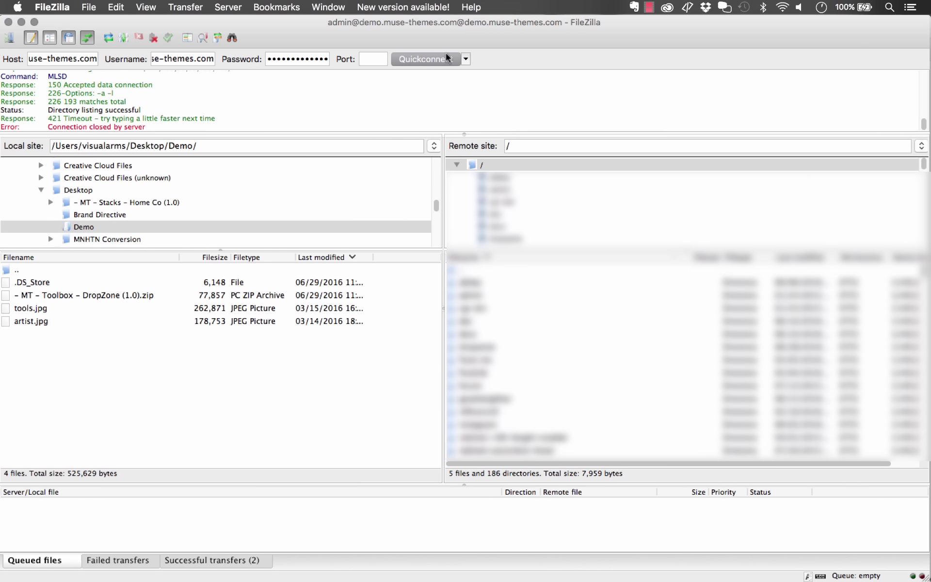
click(436, 60)
click(443, 331)
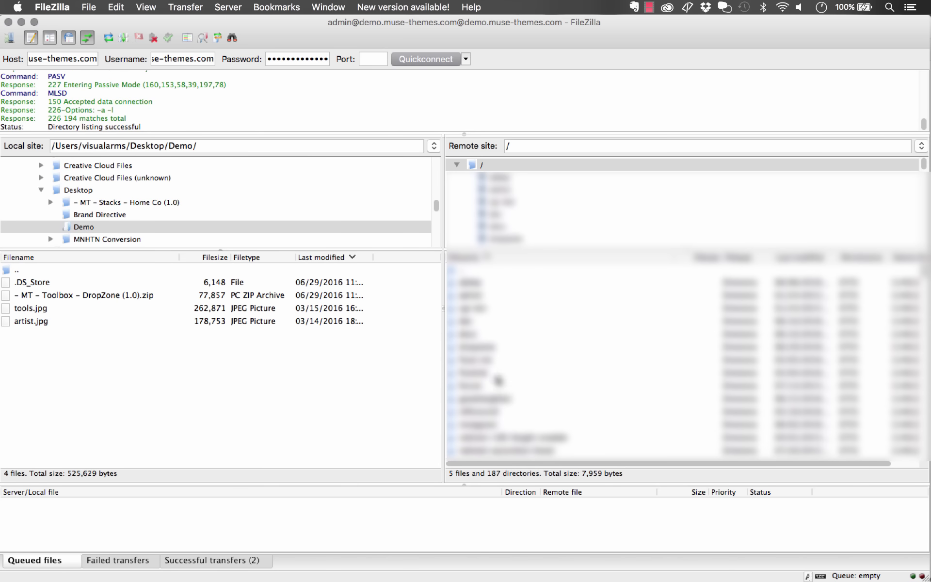
scroll(498, 380, down, 15)
double_click(482, 386)
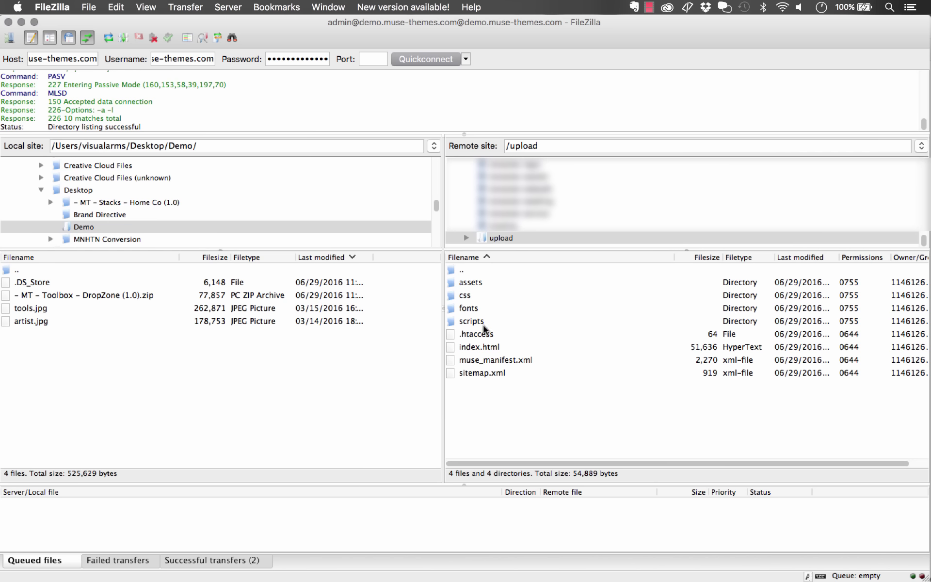
double_click(467, 283)
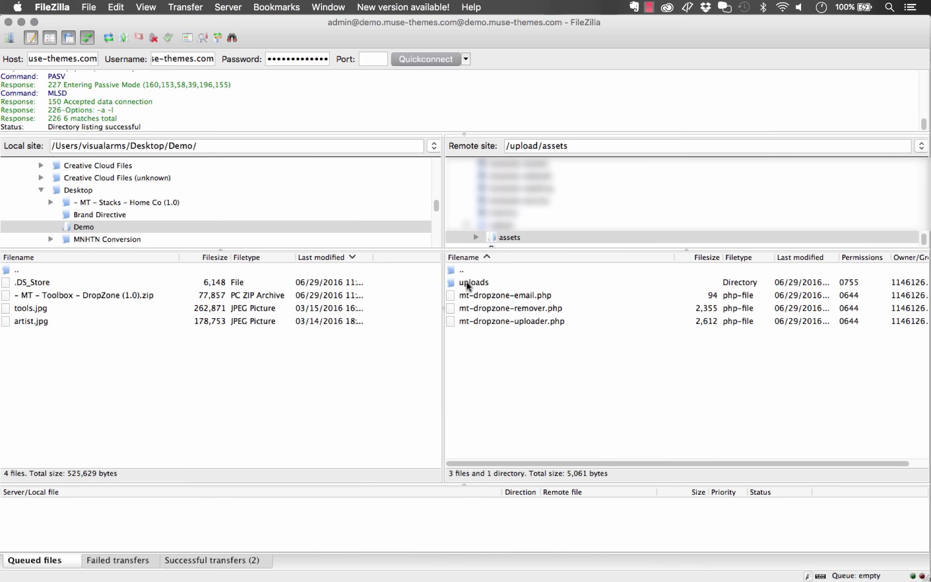
double_click(478, 282)
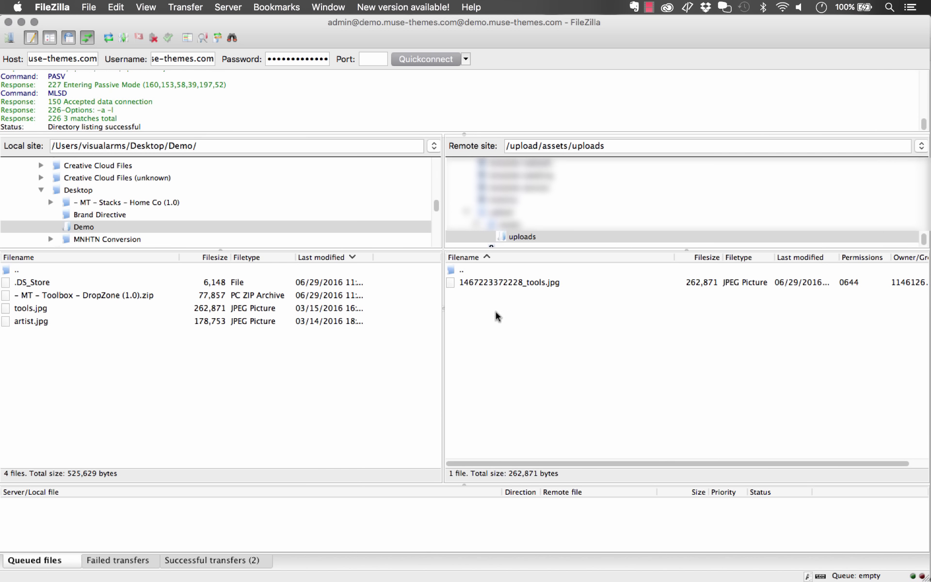
click(479, 282)
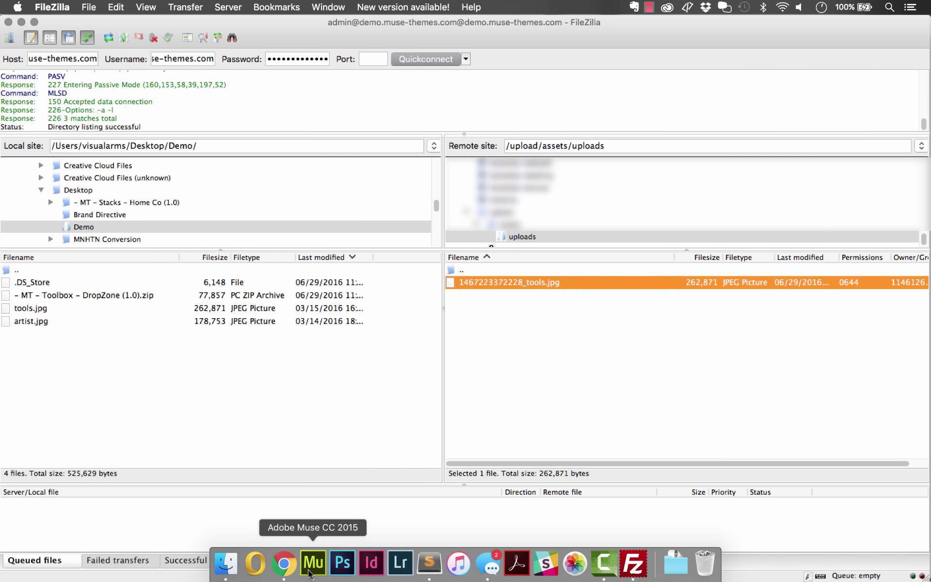
- Remove the uploaded tools.jpg from the live drop zone in Chrome and confirm
click(284, 562)
click(330, 271)
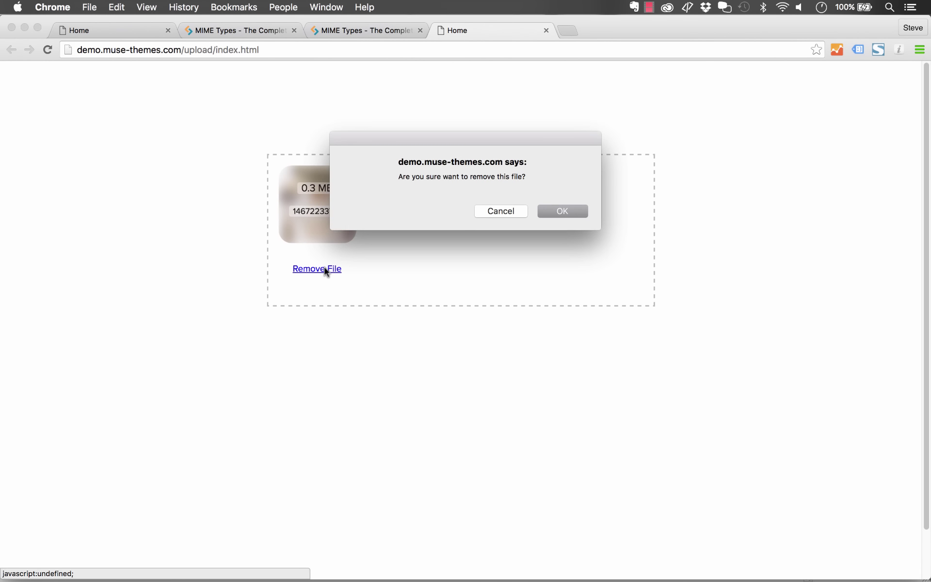
click(564, 215)
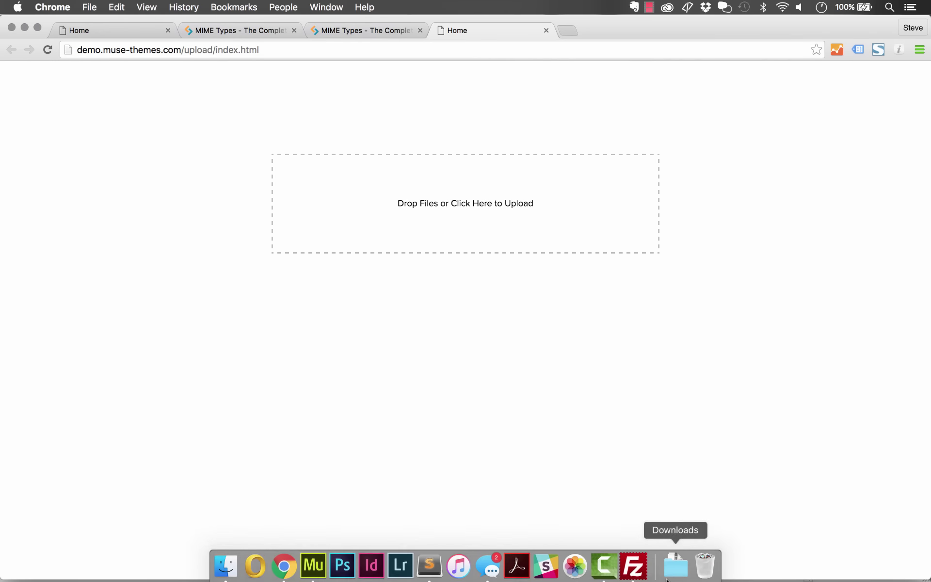
- Refresh FileZilla's uploads listing to confirm it's empty, then open the emailed tools.jpg link
click(632, 562)
click(493, 318)
right_click(526, 302)
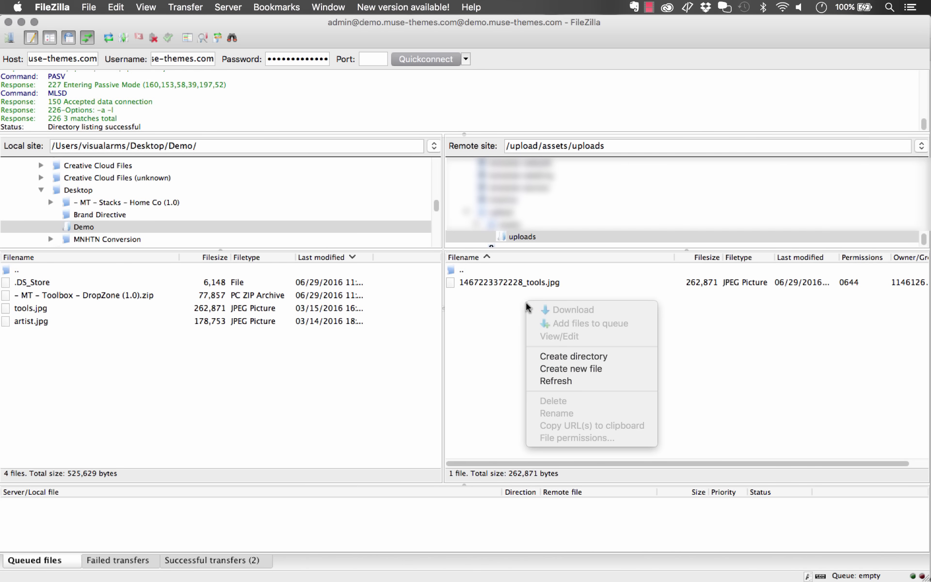
click(560, 379)
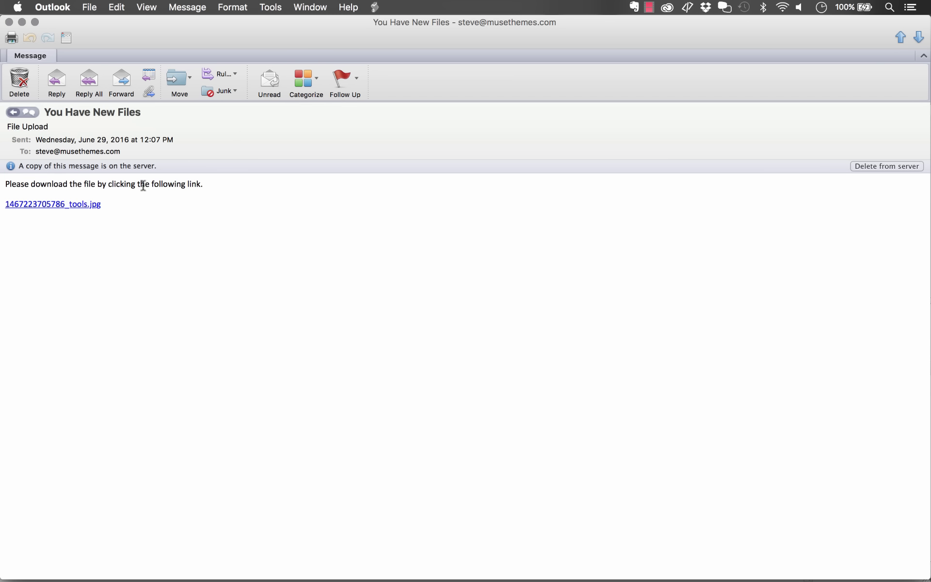
click(72, 208)
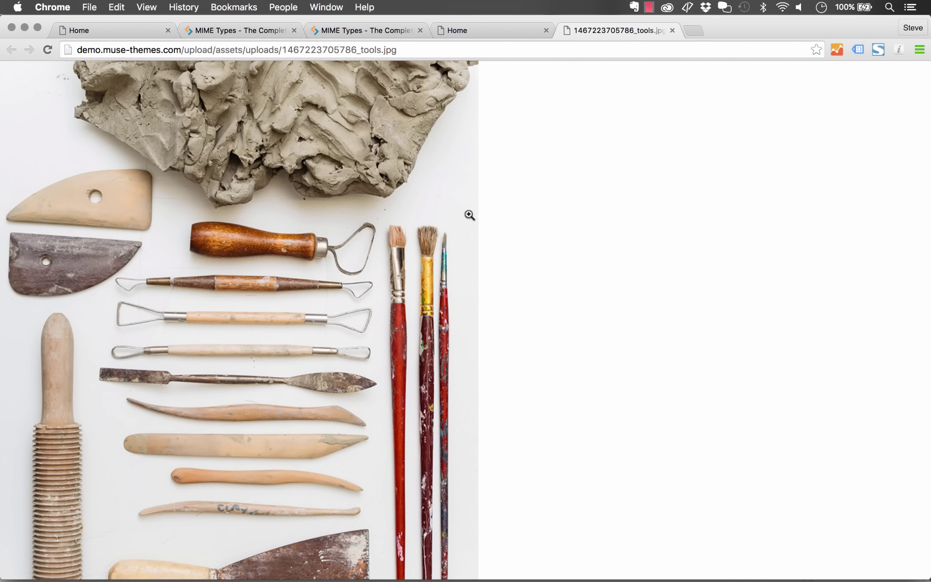
- Zoom the tools.jpg image to full size, then go back to the demo.muse-themes.com/upload tab
click(442, 202)
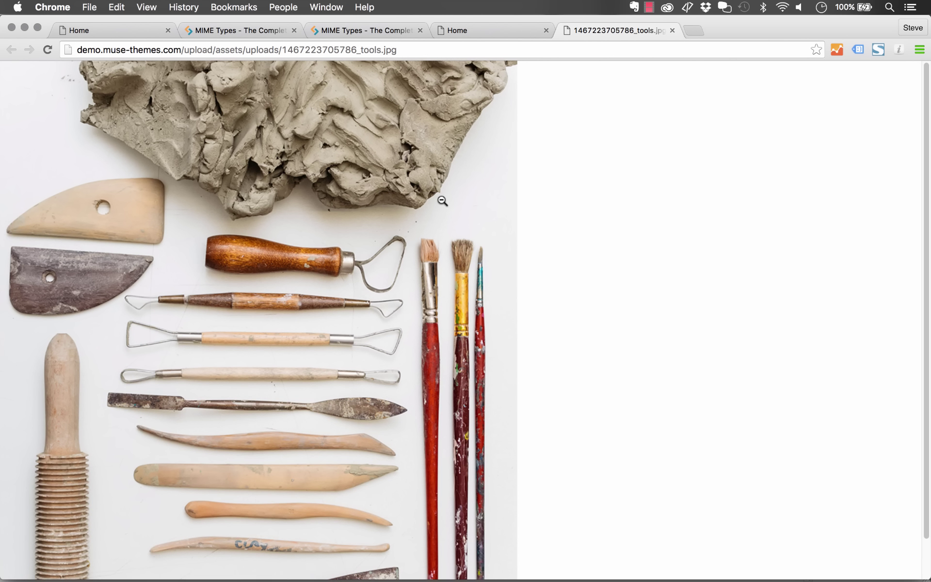
scroll(442, 201, down, 2)
scroll(441, 201, up, 2)
click(472, 31)
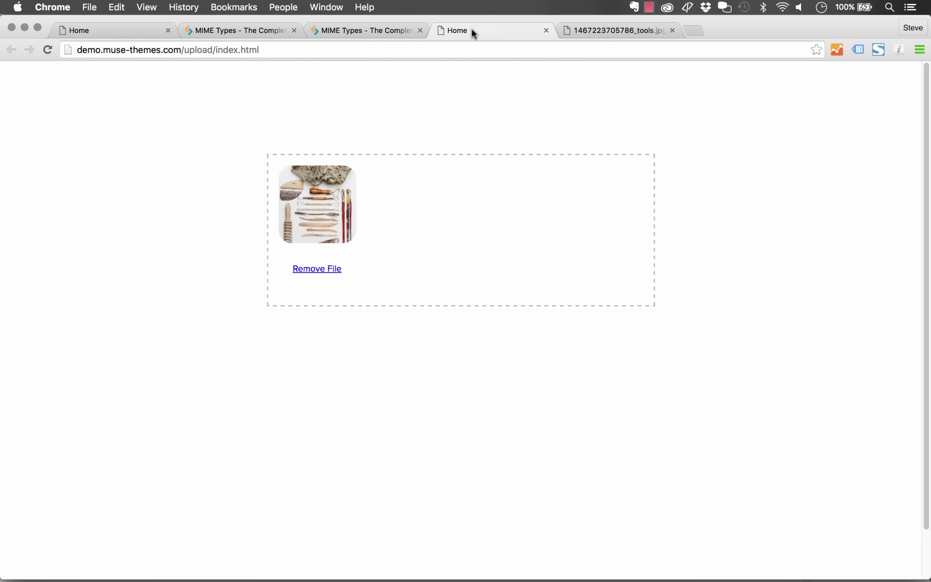